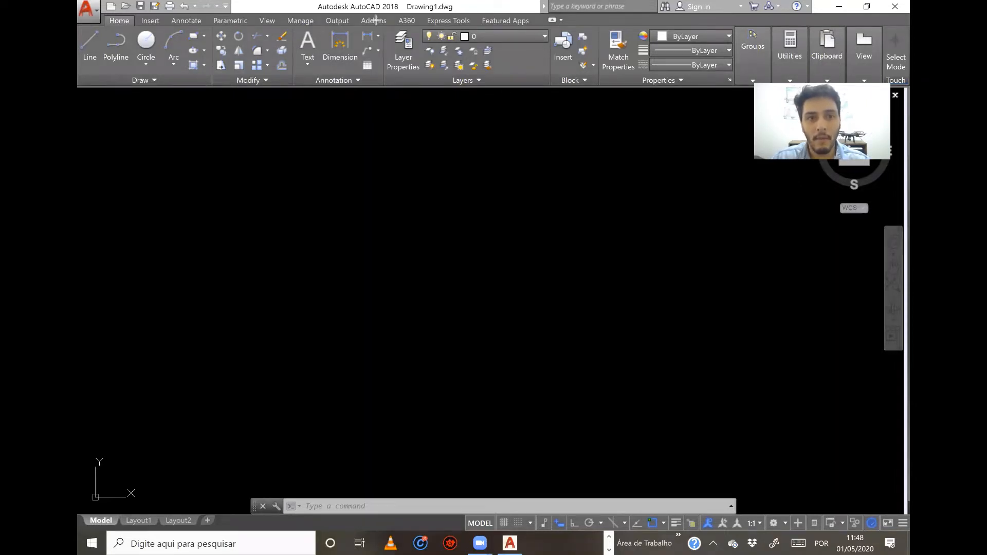
mouse_move(376, 20)
left_mouse_down()
mouse_move(561, 98)
mouse_move(556, 90)
left_mouse_up()
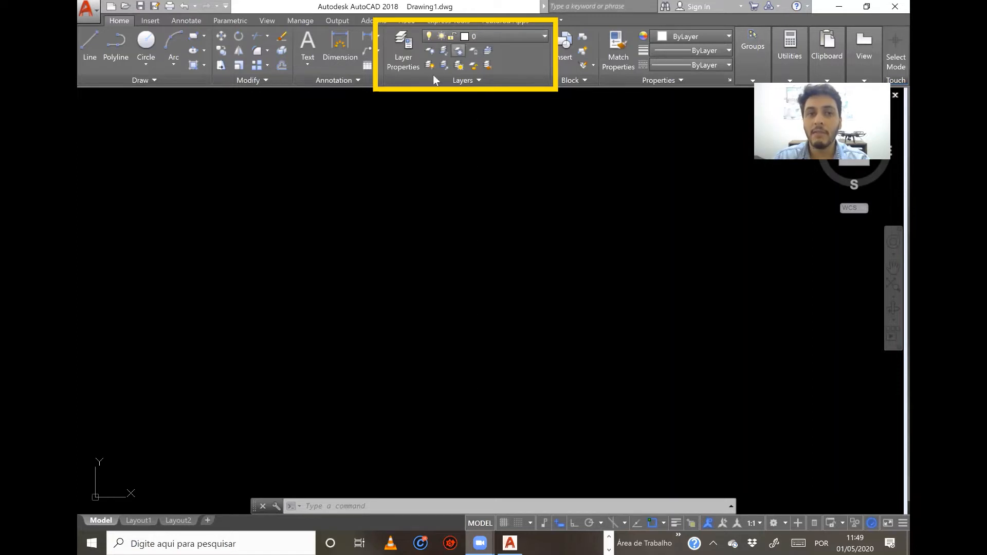
Open the layer properties manager and create a new layer named P00.
left_click(409, 60)
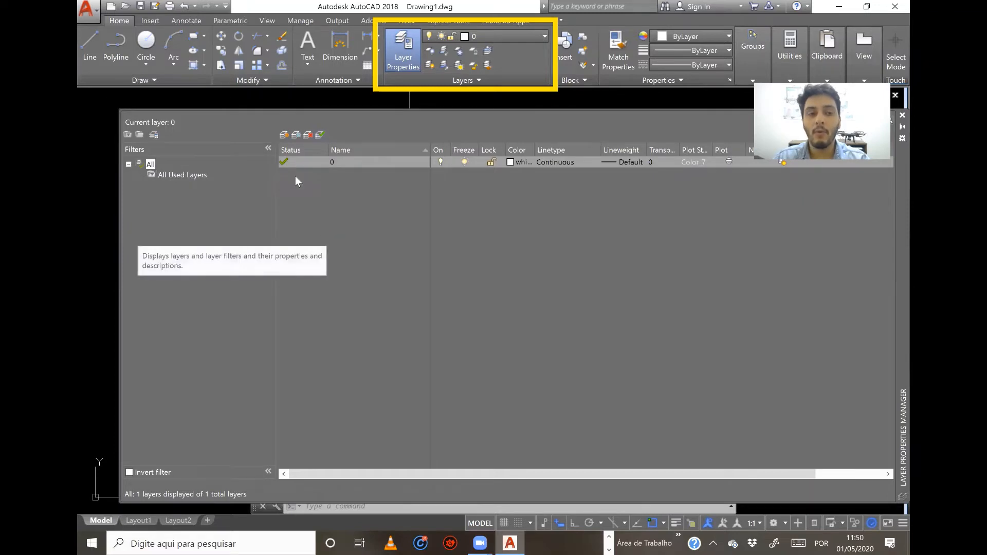
left_click(285, 136)
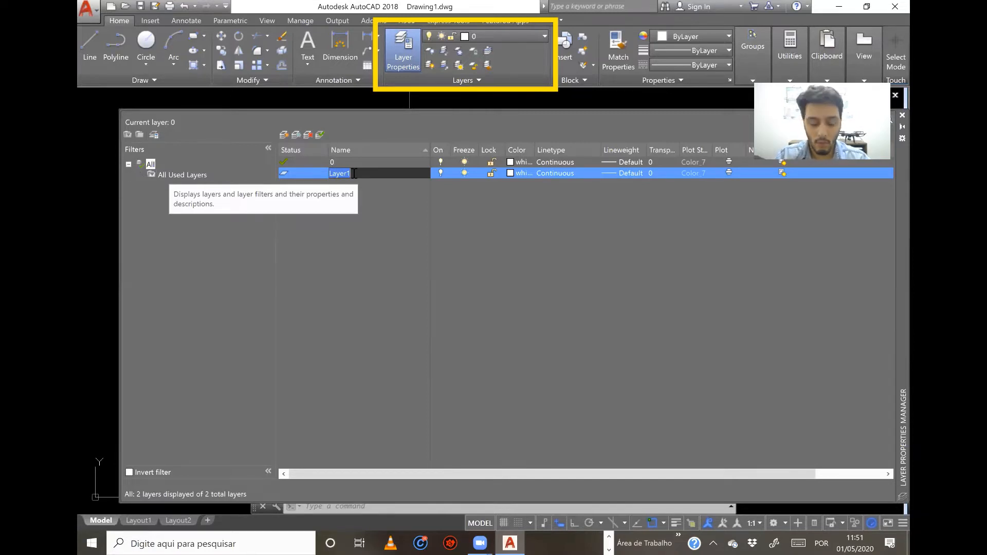
type("P")
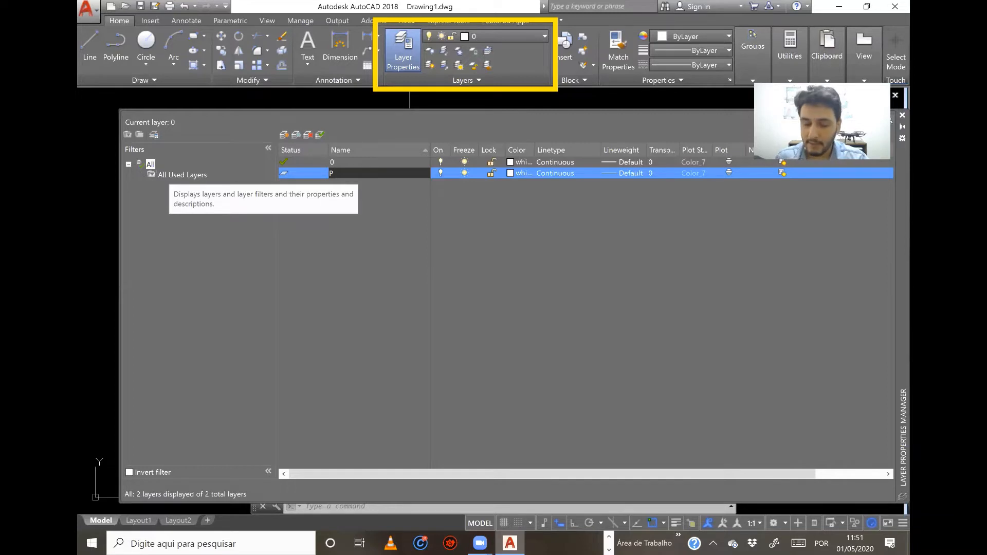
type("00")
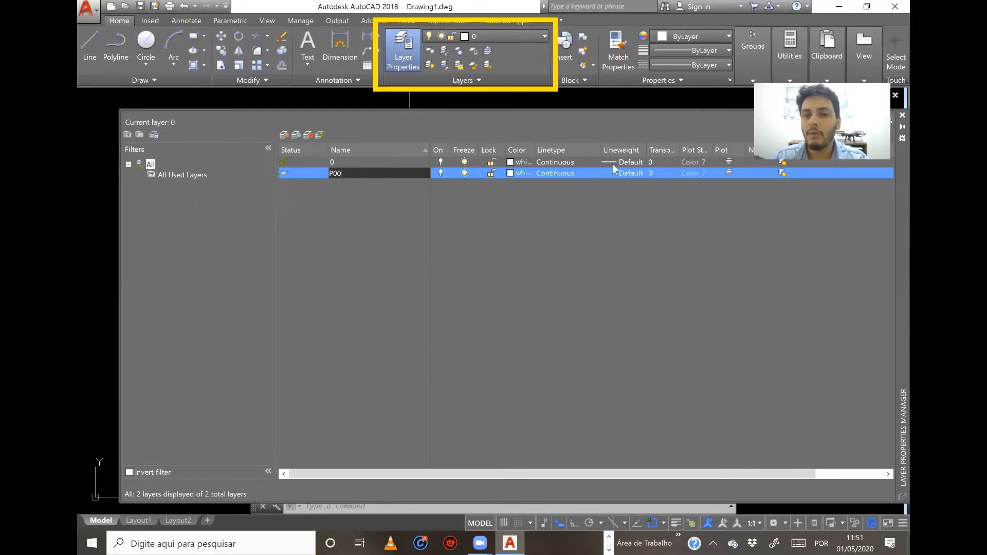
key("Return")
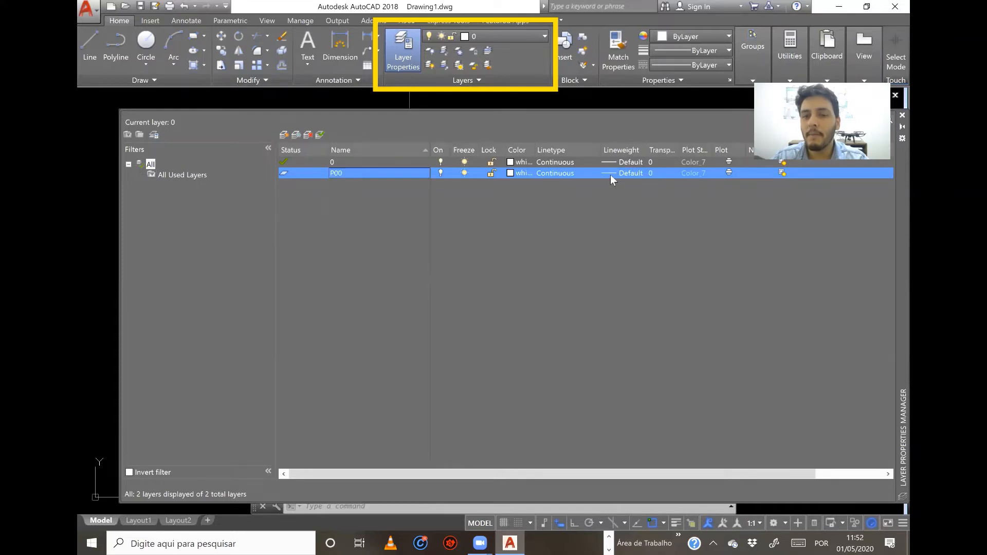
Set layer P00's lineweight to 0.00 mm and its color to red.
left_click(611, 174)
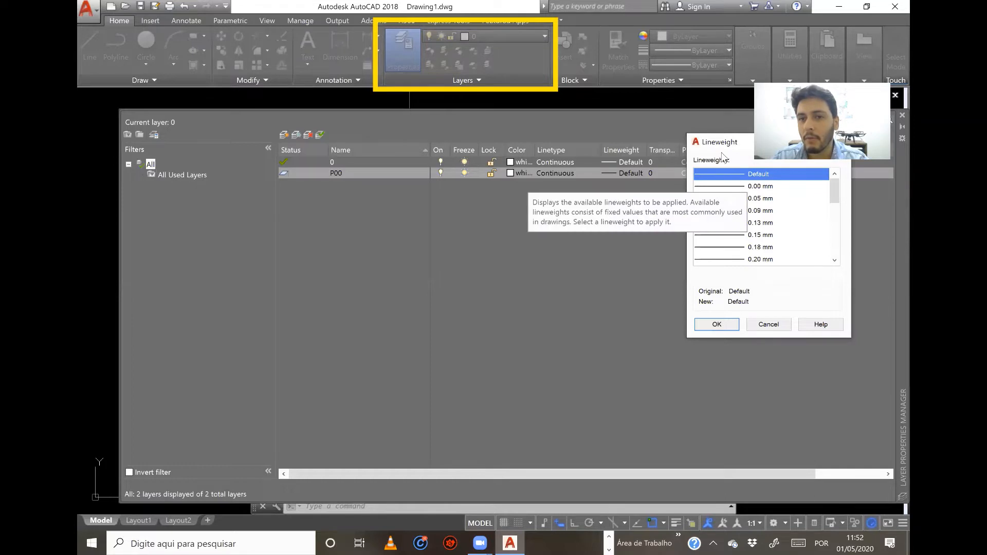
left_click_drag(708, 147, 563, 213)
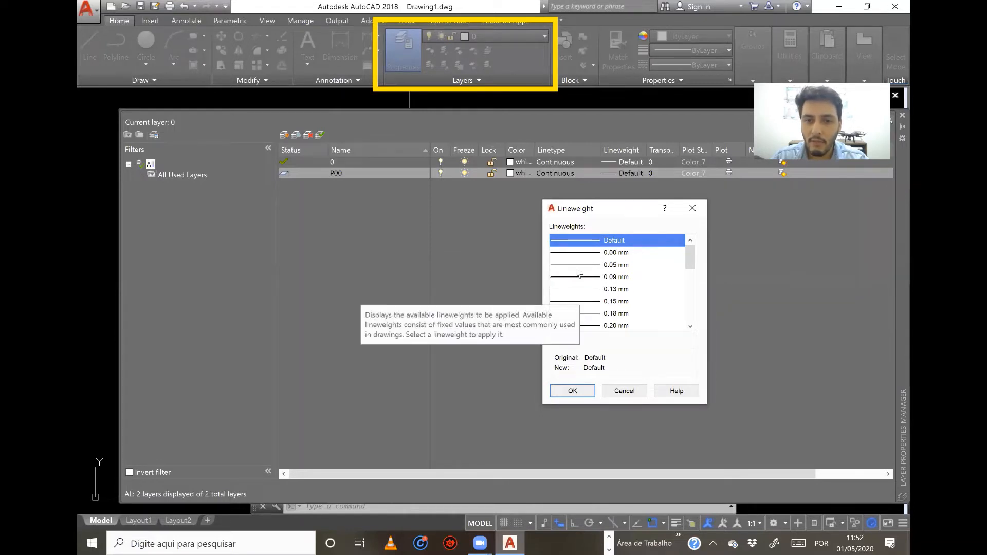
double_click(581, 254)
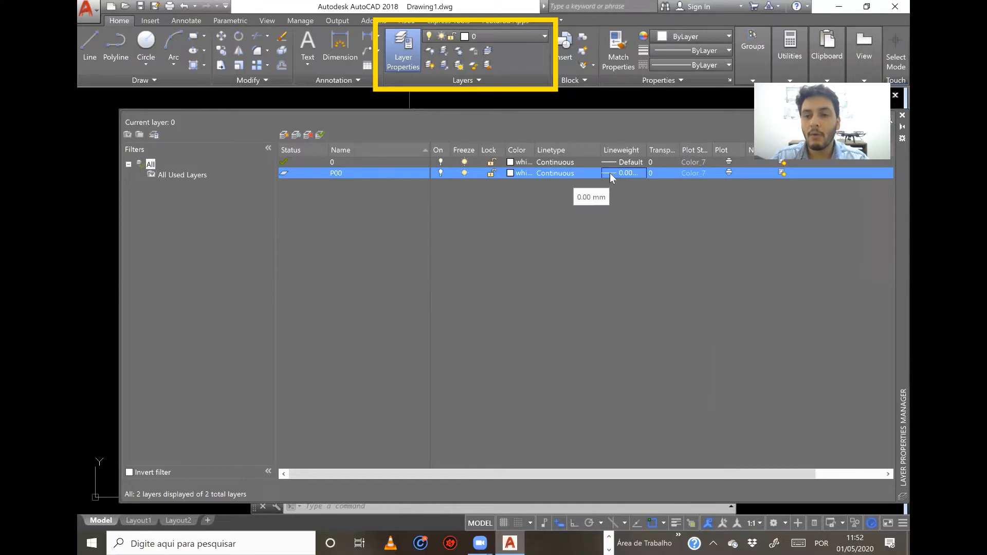
left_click(511, 173)
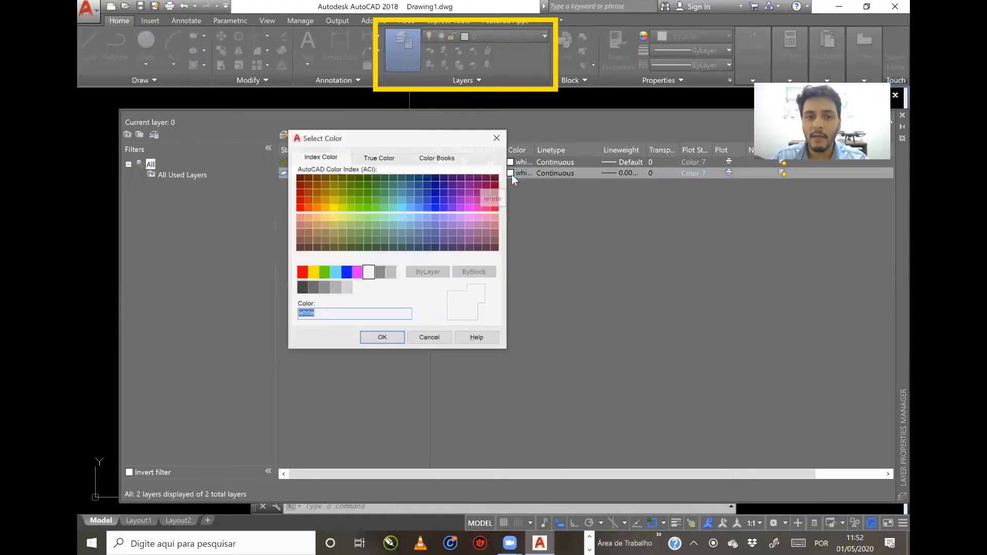
double_click(301, 271)
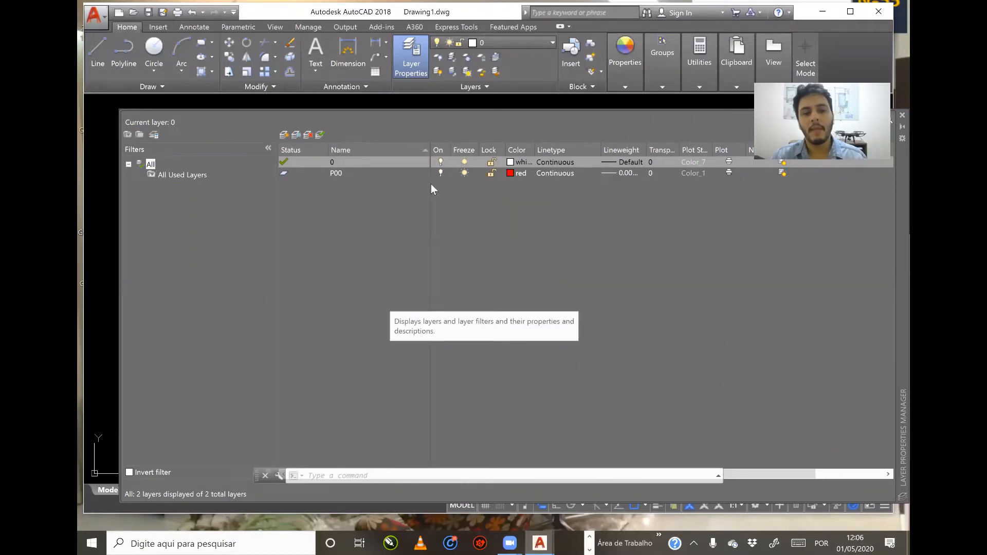
Create another new layer and name it P01.
left_click(285, 135)
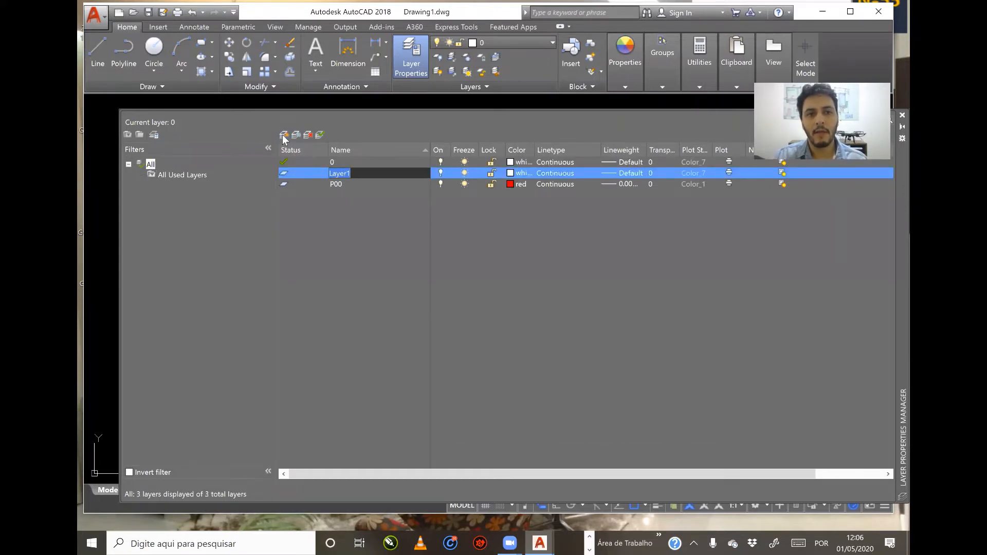
type("P")
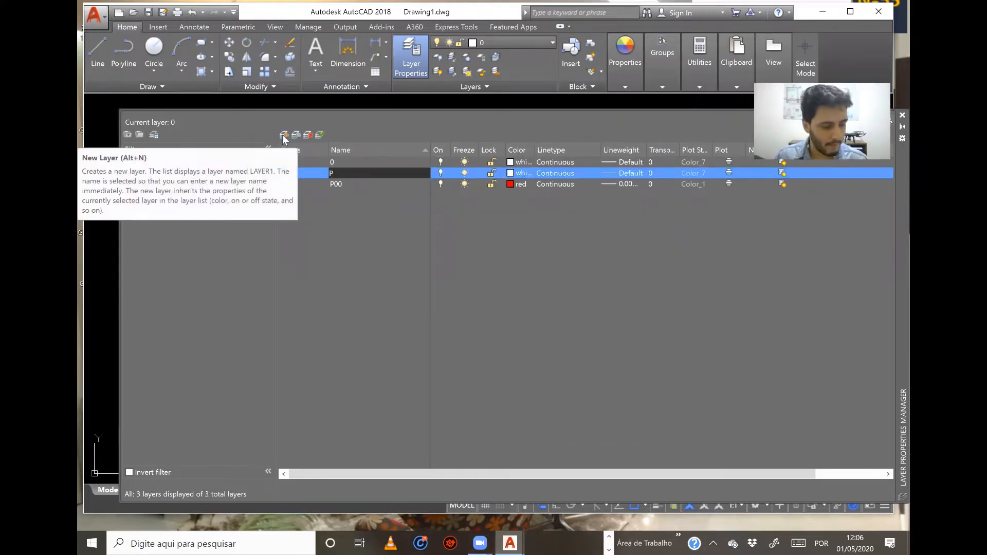
type("01")
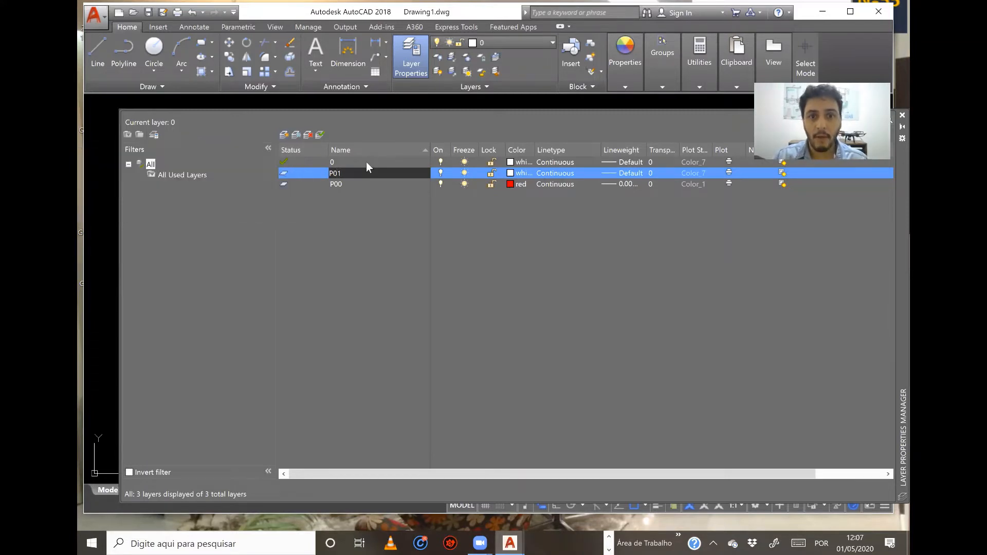
Set layer P01's color to index color 9 and its lineweight to 0.13 mm.
left_click(512, 175)
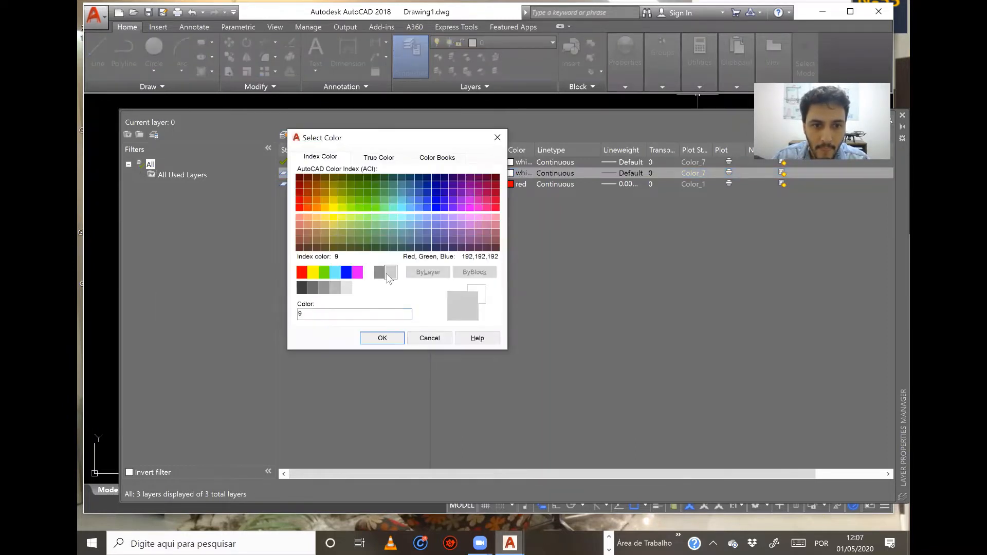
left_click(391, 272)
left_click(382, 338)
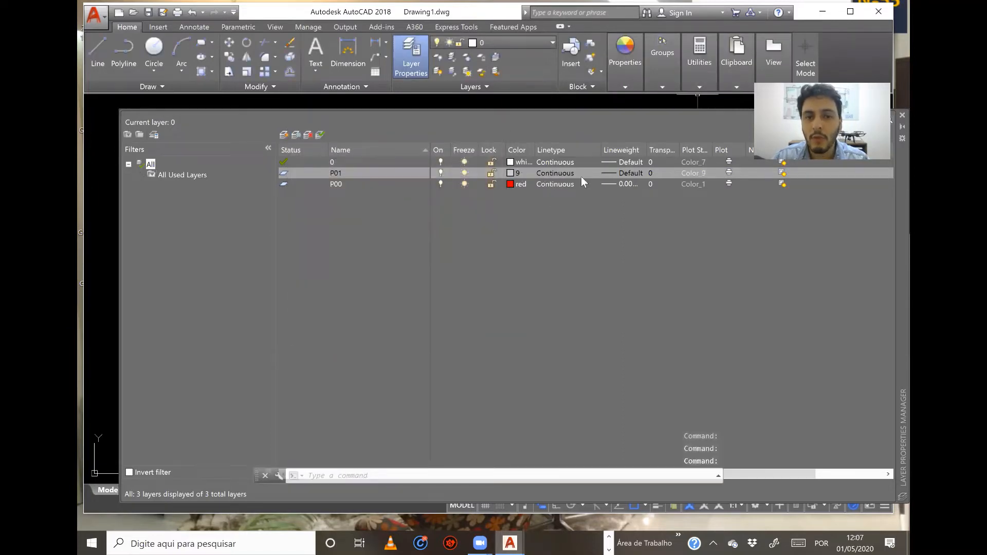
left_click(611, 173)
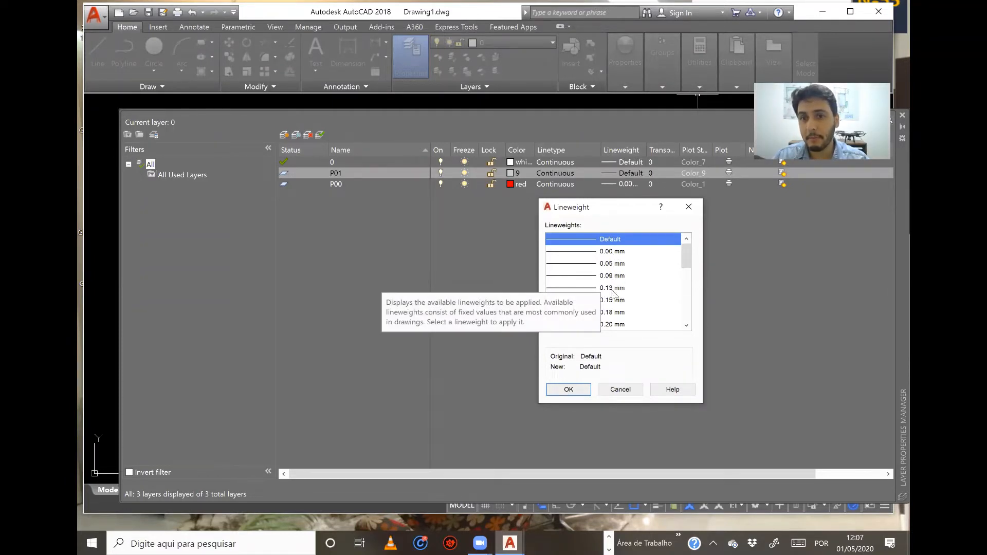
left_click(613, 290)
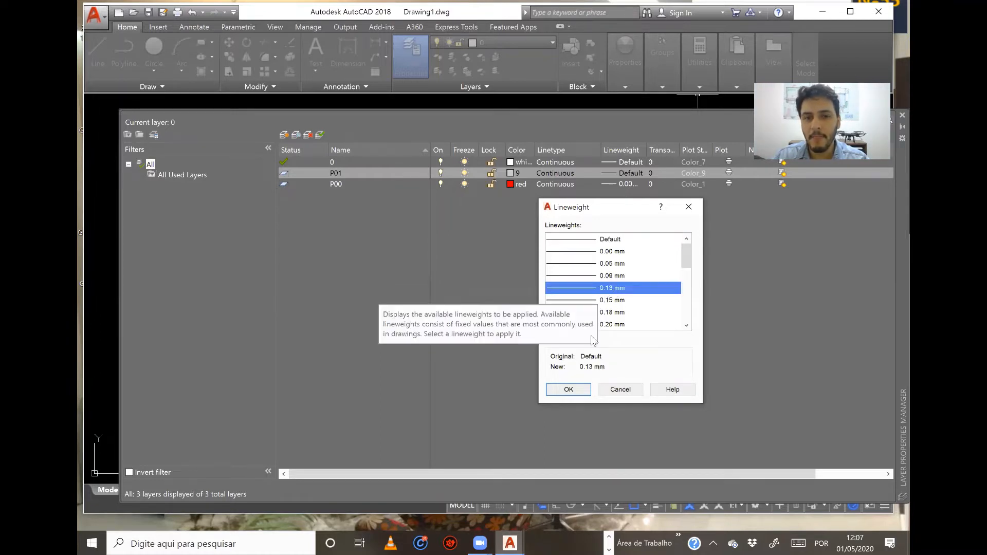
left_click(569, 390)
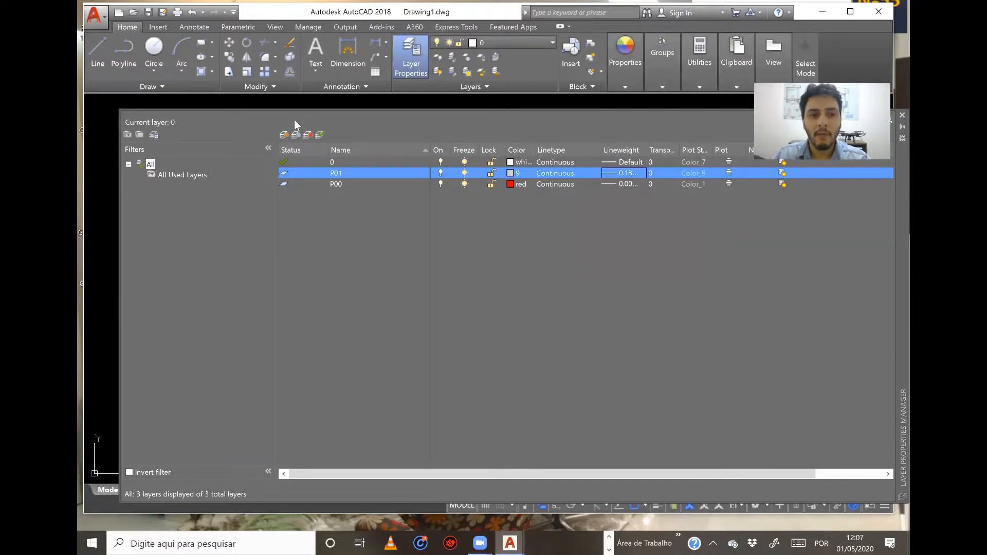
Create a new layer based on P01 and name it P02.
left_click(284, 136)
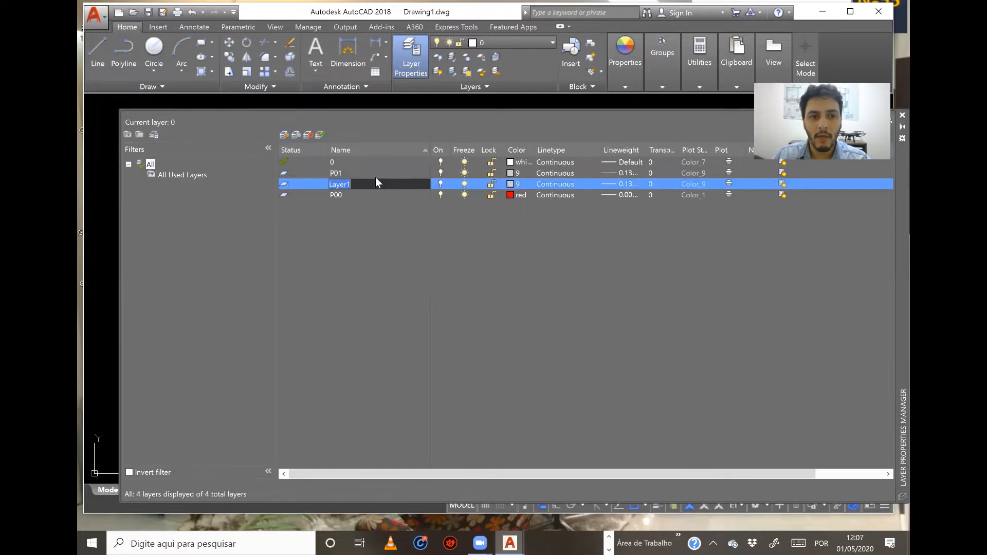
type("P02")
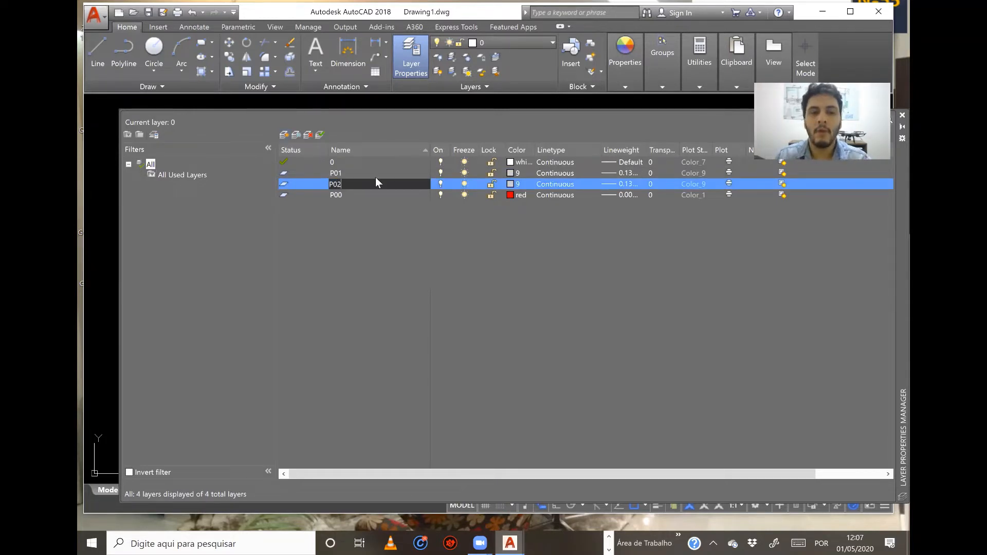
key("Return")
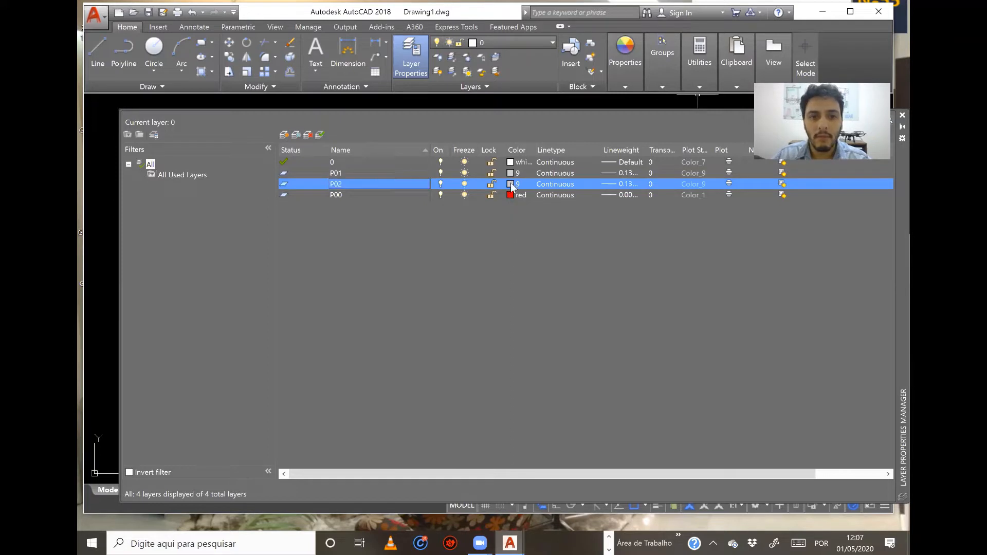
Set layer P02's color to green and its lineweight to 0.20 mm.
left_click(511, 184)
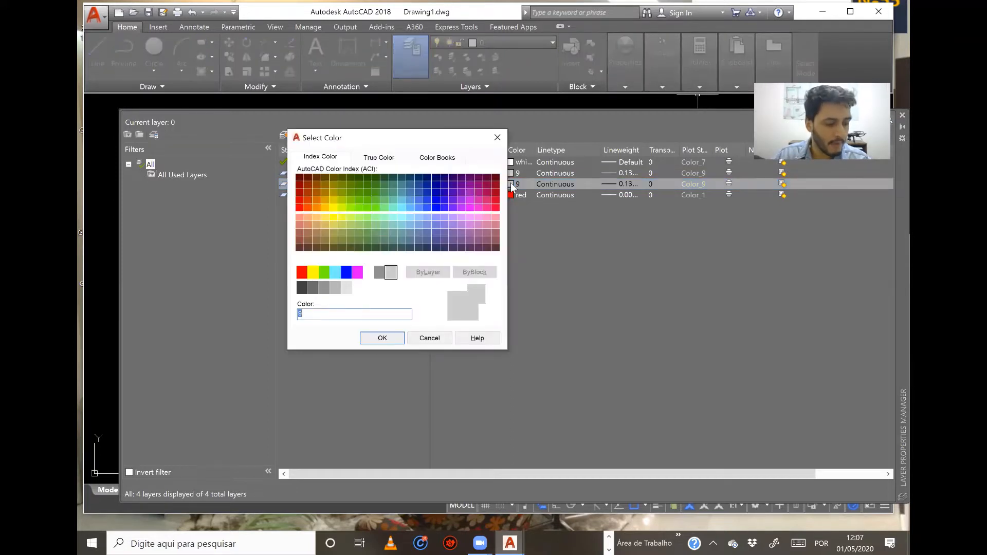
left_click(324, 272)
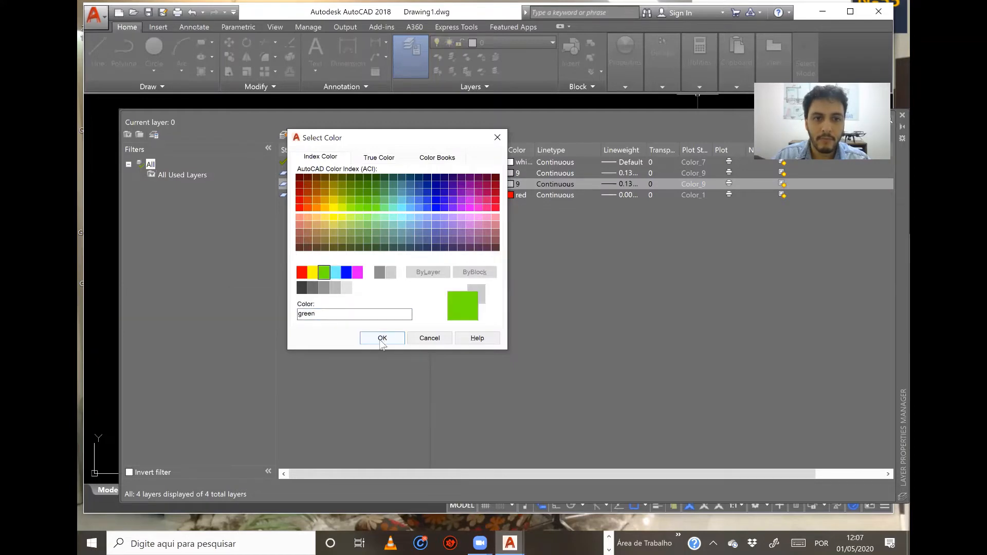
key("Return")
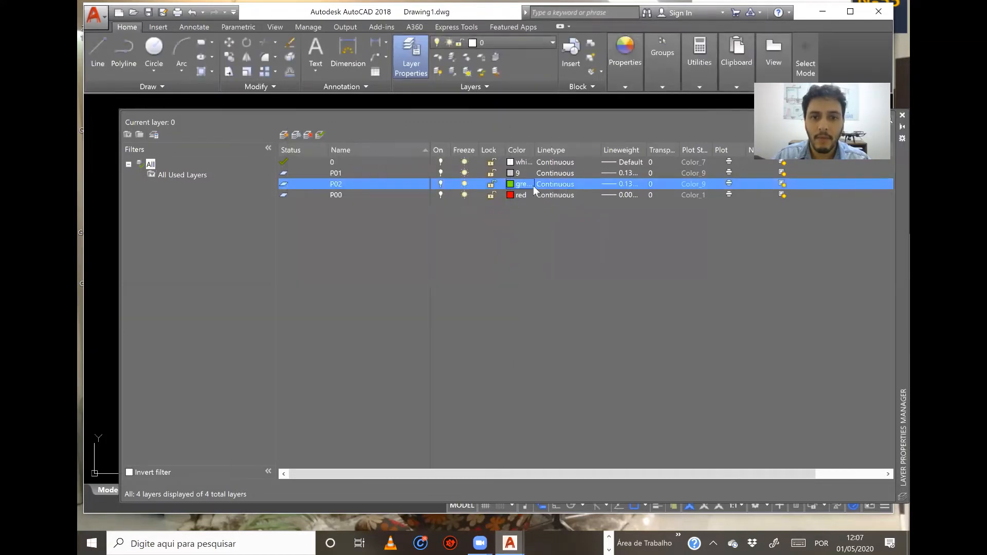
left_click(608, 184)
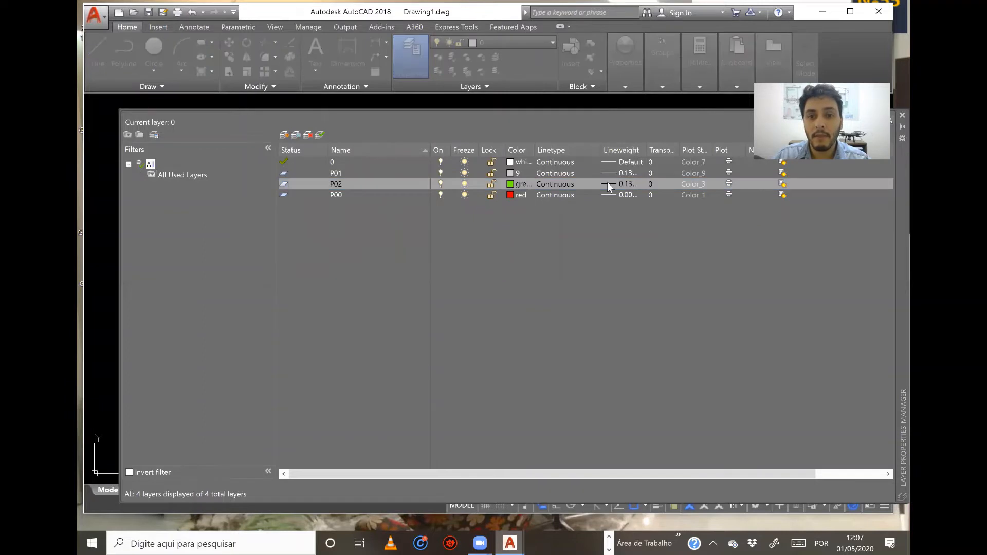
left_click(617, 325)
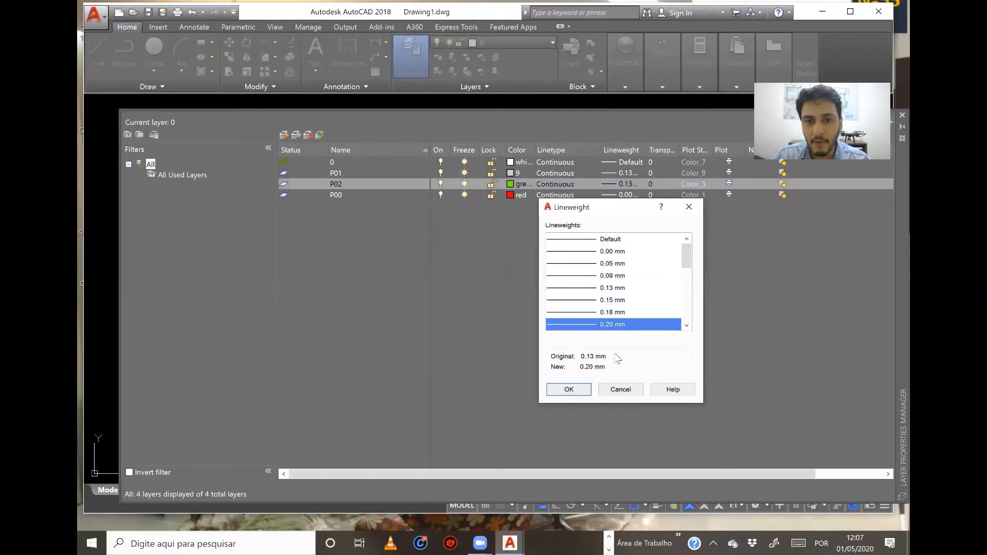
left_click(554, 395)
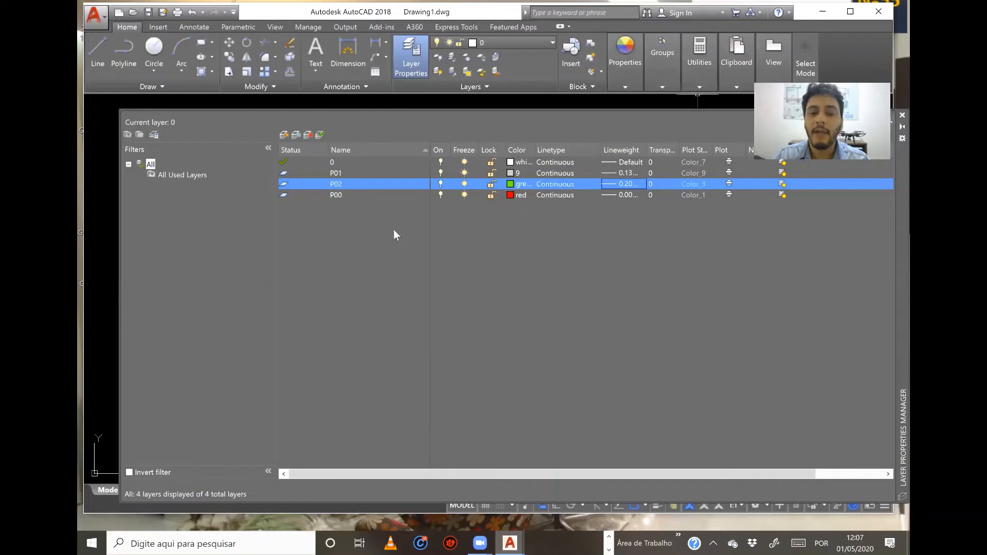
Add two new layers based on P02 and name the second one P06.
left_click(283, 135)
left_click(284, 134)
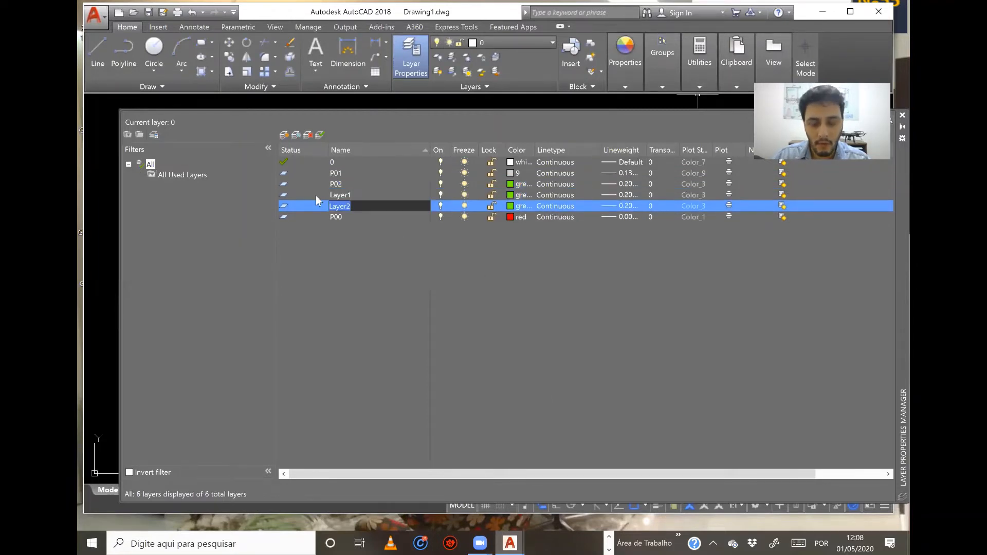
type("P06")
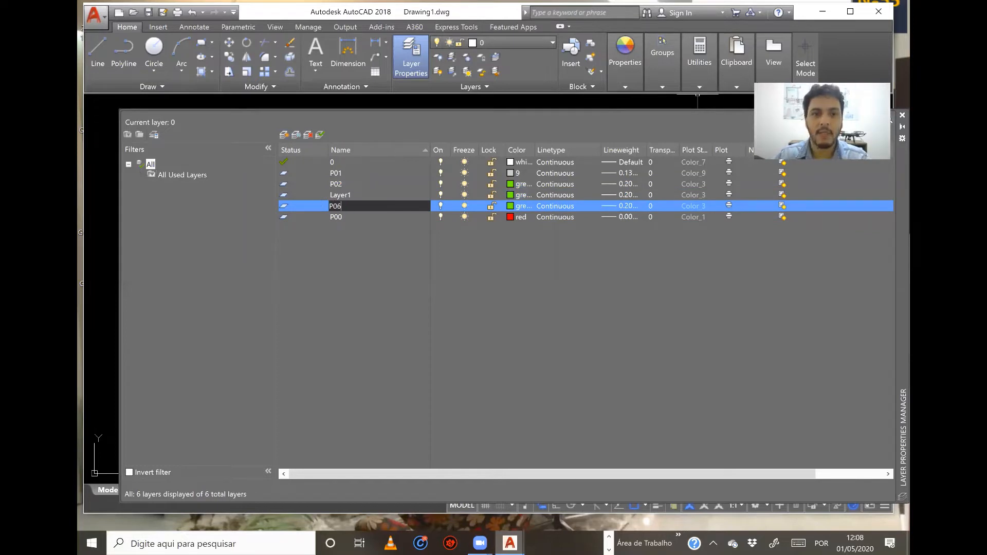
left_click(515, 206)
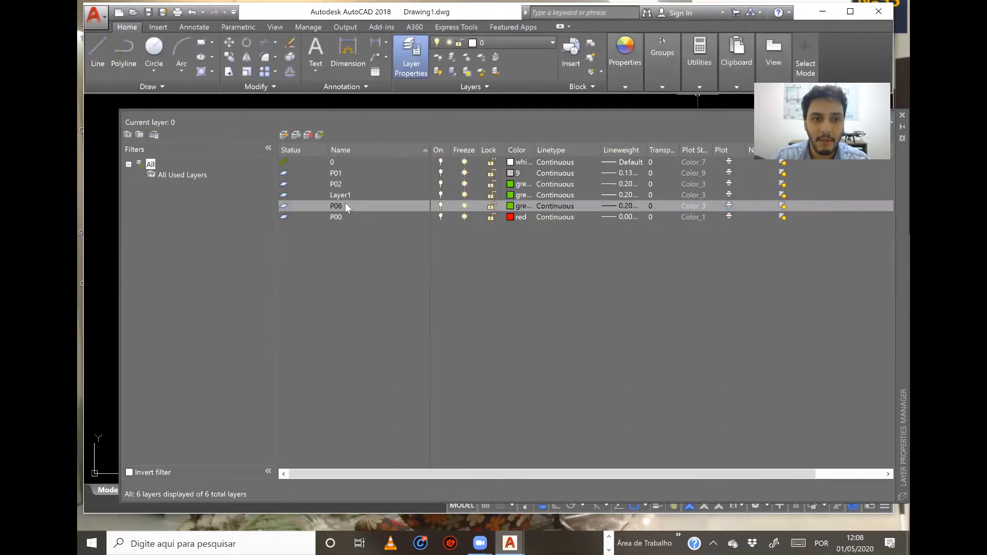
Make layer P06 the current layer and rename it P03.
left_click(342, 205)
double_click(343, 205)
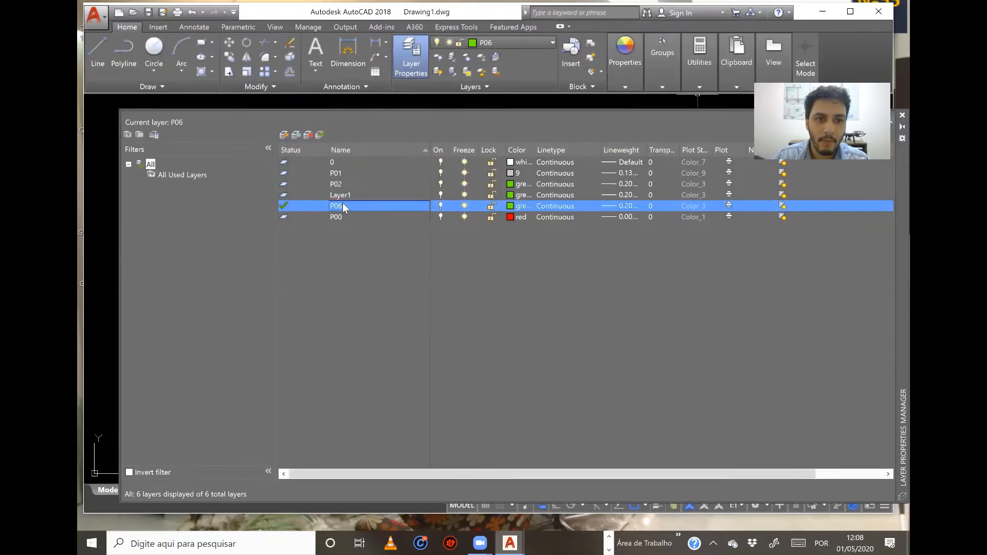
left_click(345, 205)
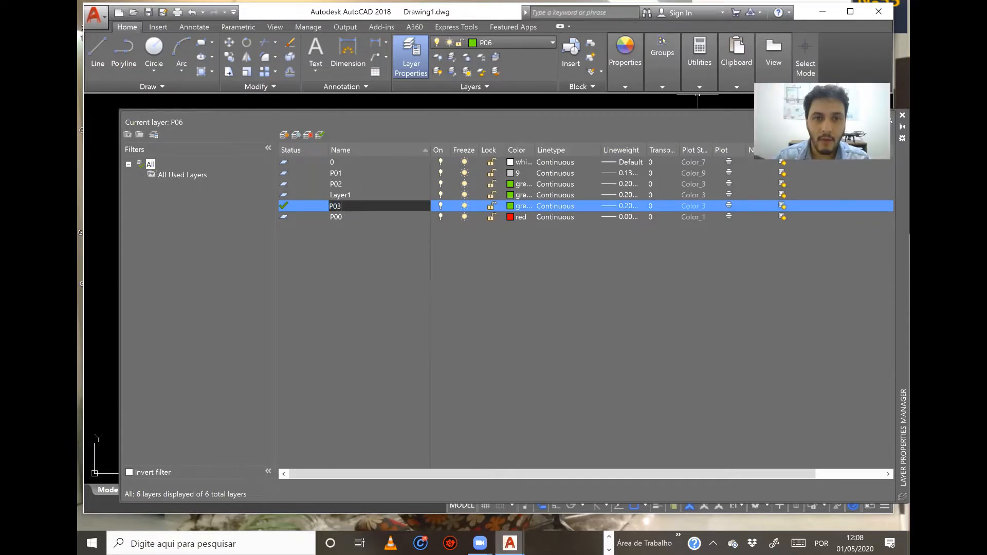
key("Return")
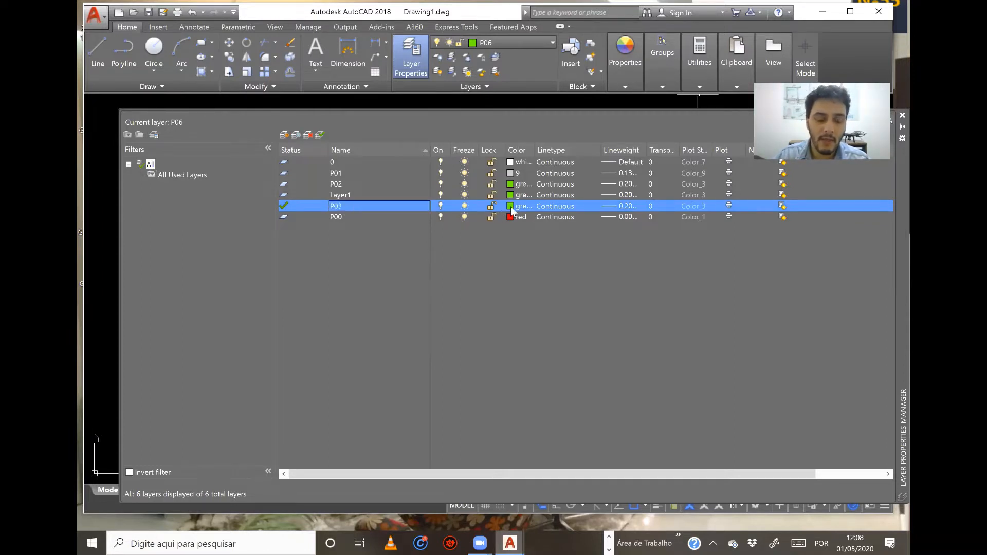
Set layer P03's color to yellow and its lineweight to 0.30 mm.
left_click(510, 205)
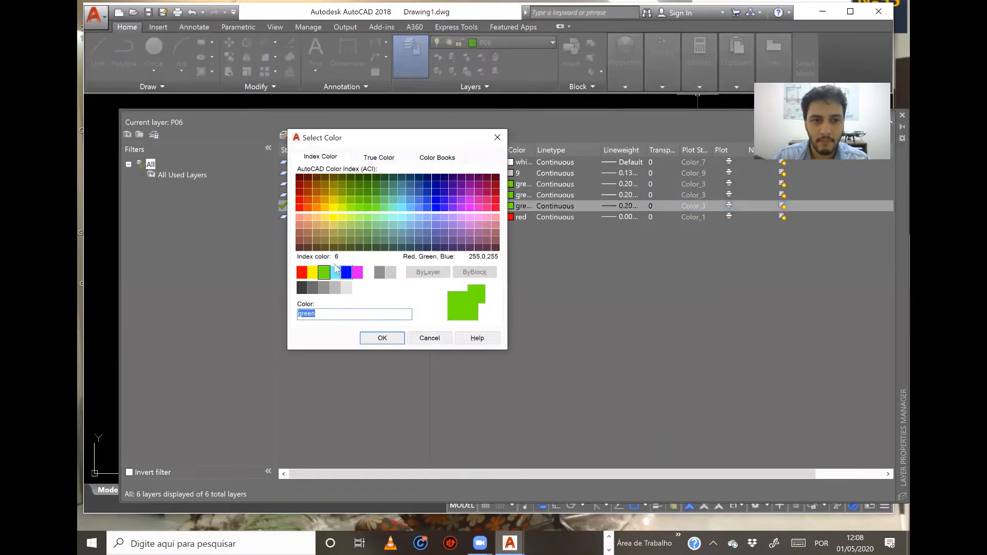
left_click(314, 272)
left_click(375, 341)
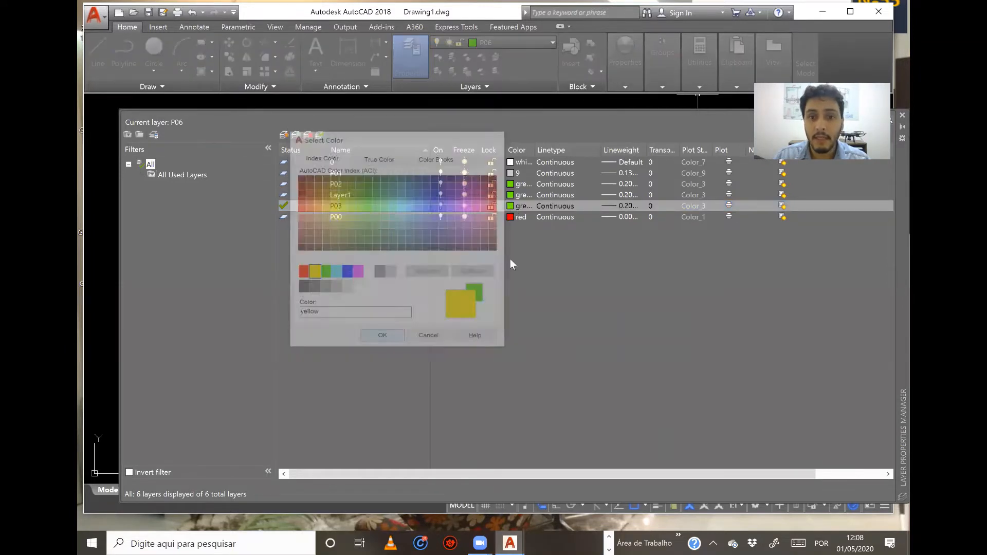
left_click(607, 206)
left_click(686, 325)
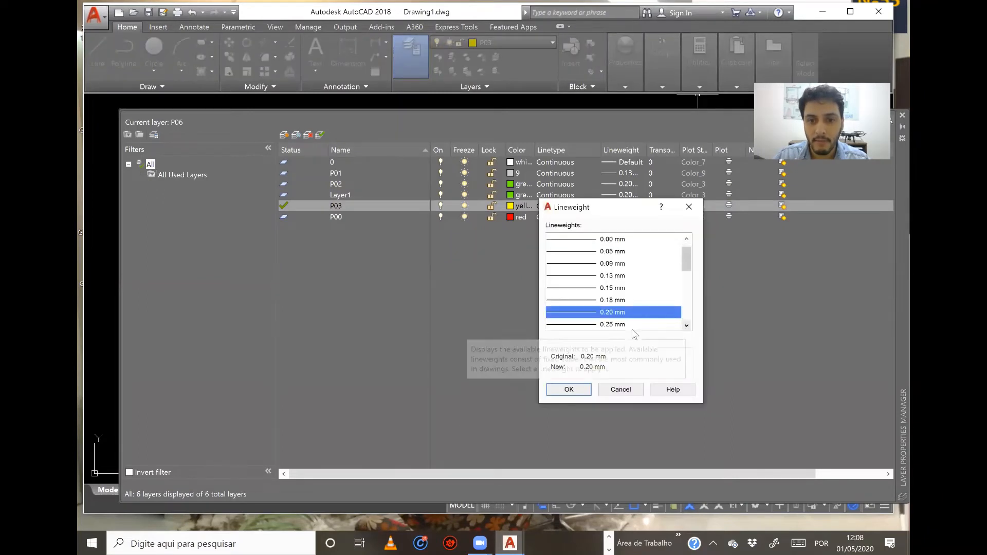
left_click(688, 325)
left_click(616, 323)
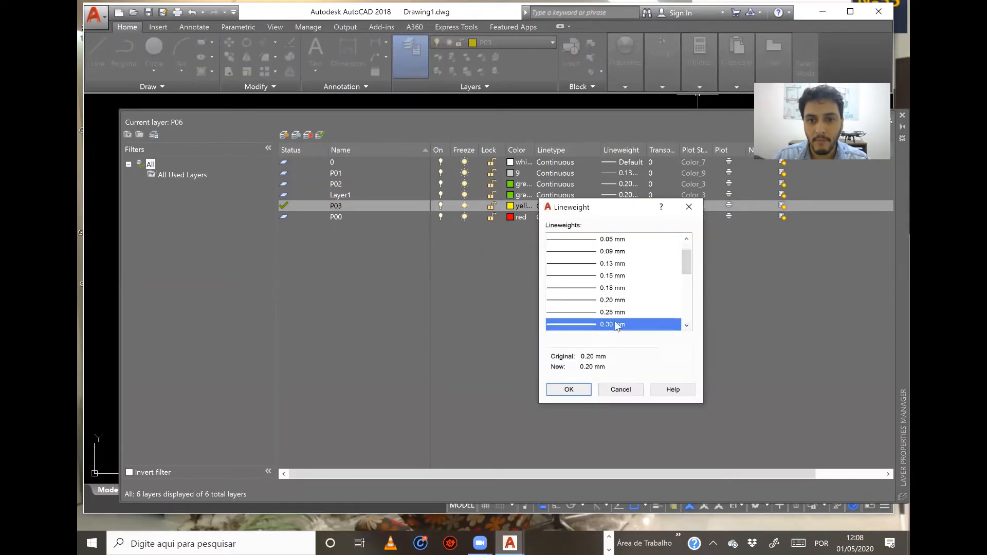
left_click(581, 387)
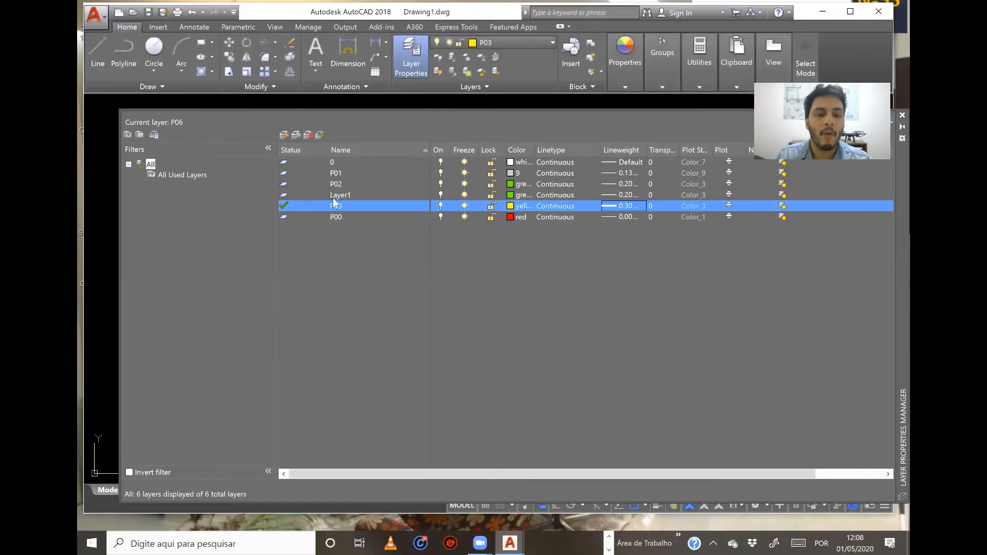
Create a new layer based on P03, name it P04 and set its color to cyan.
left_click(284, 135)
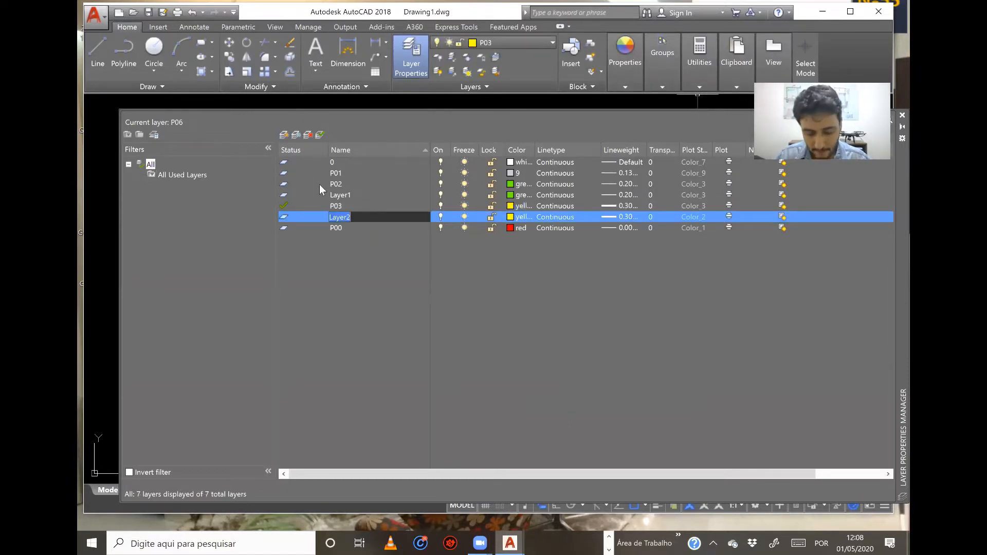
type("P04")
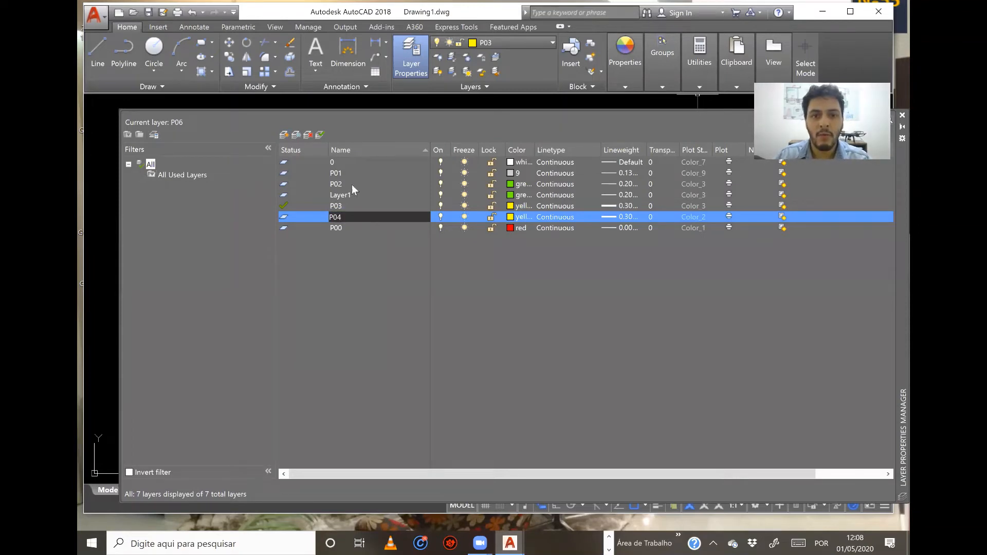
left_click(510, 217)
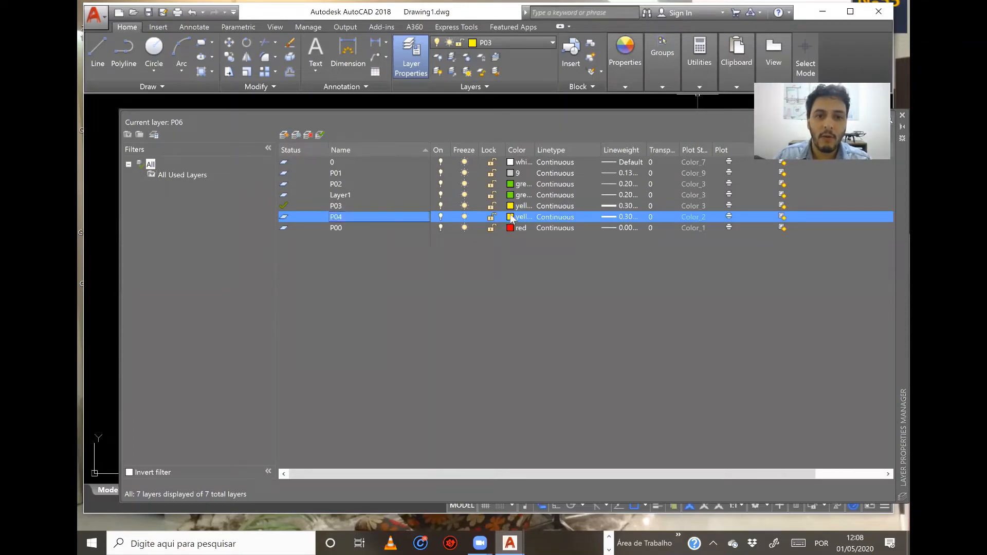
left_click(335, 272)
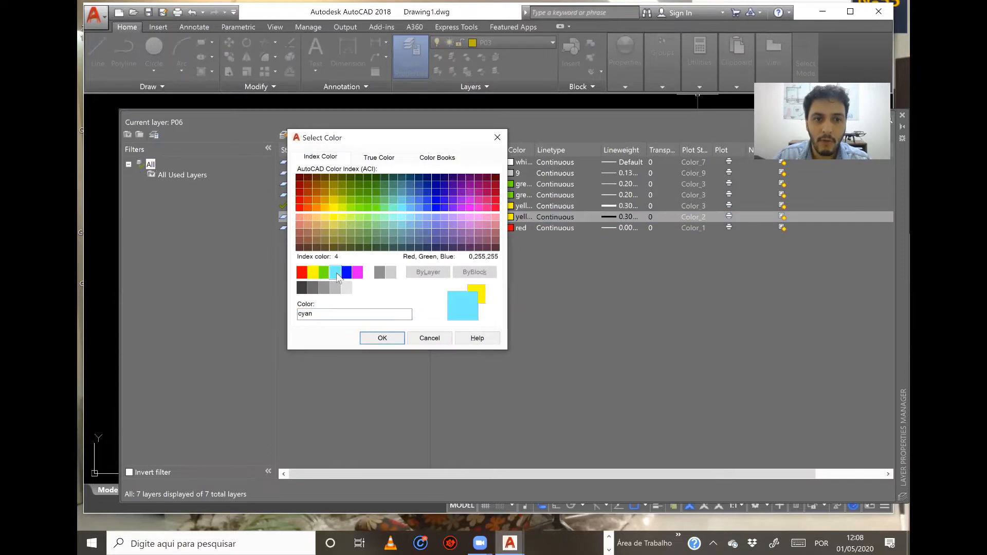
left_click(381, 338)
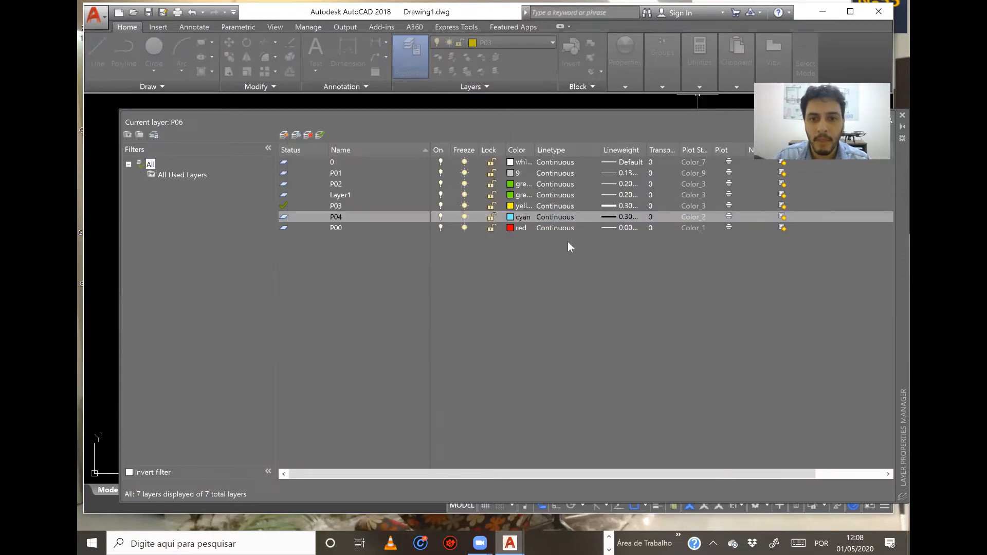
Set the lineweight of layer P04 to 0.40 mm.
left_click(607, 217)
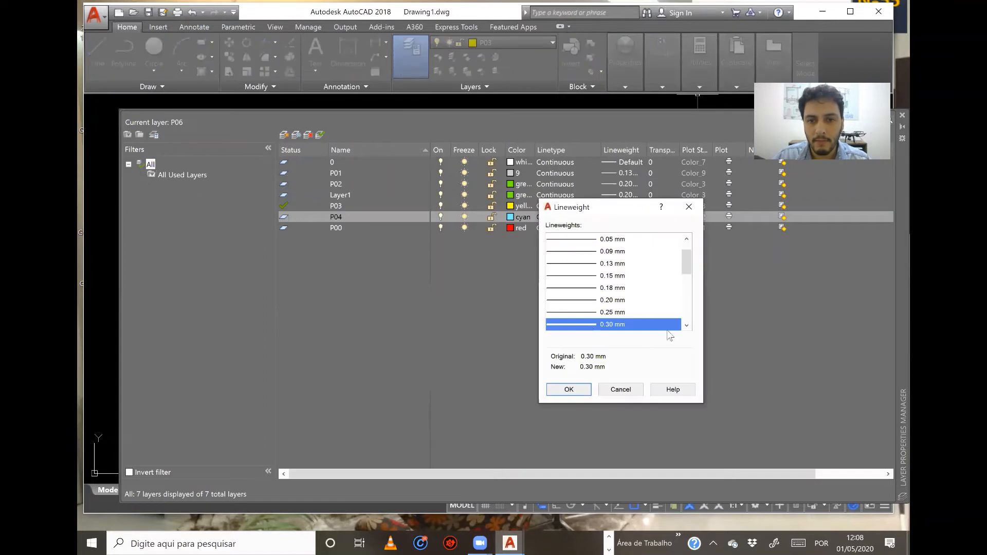
left_click(686, 325)
left_click(686, 326)
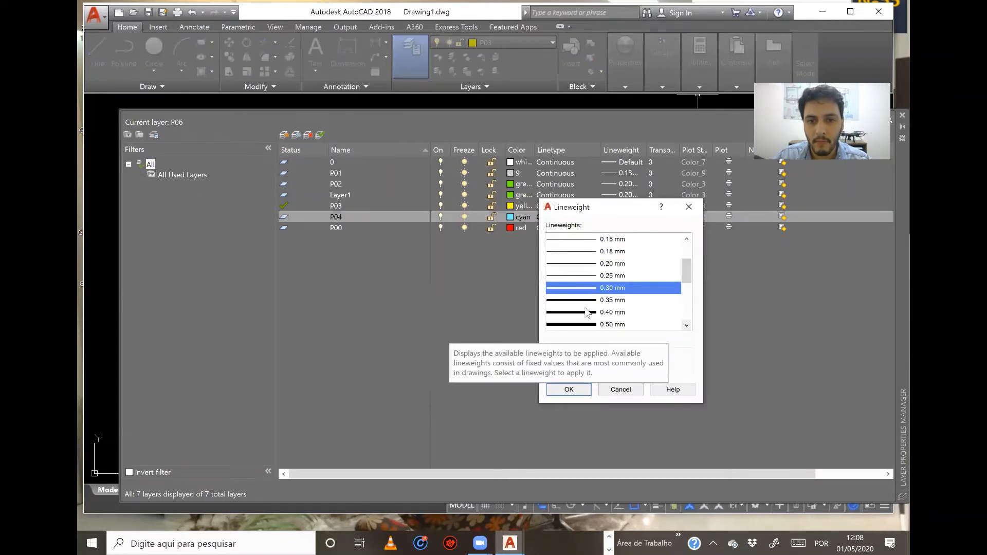
left_click(617, 312)
left_click(570, 389)
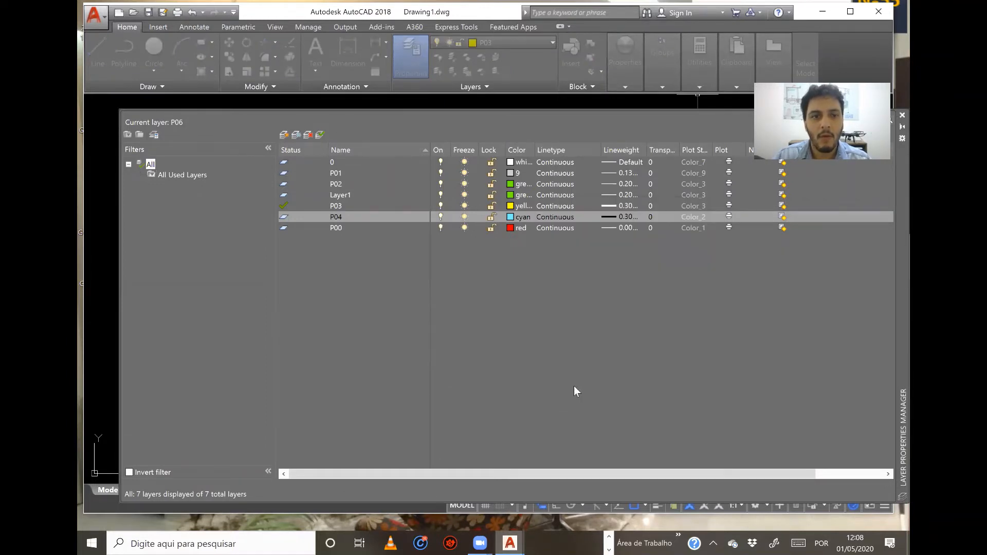
Rename Layer1 as P05 and set its color to blue.
left_click(338, 196)
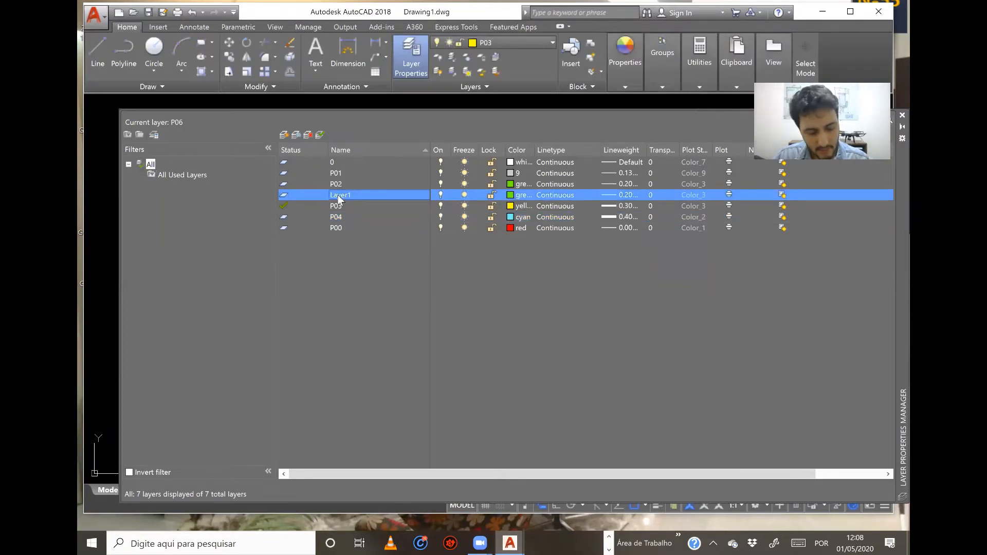
left_click(337, 195)
type("P05")
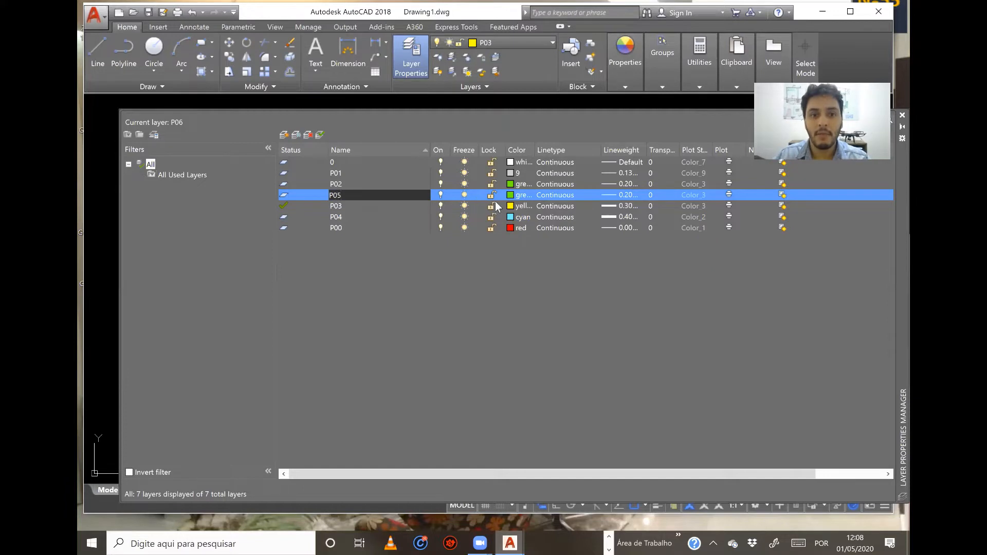
left_click(516, 197)
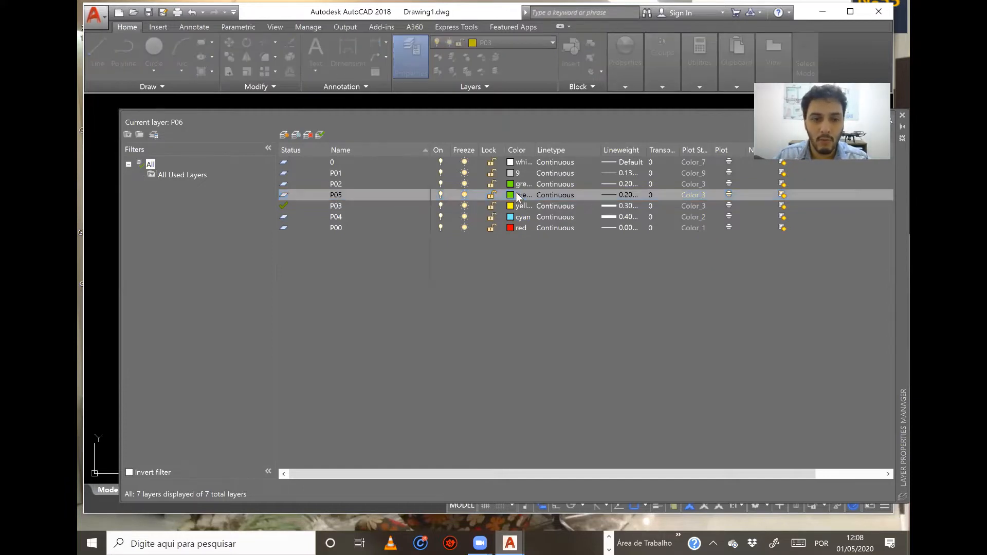
left_click(346, 273)
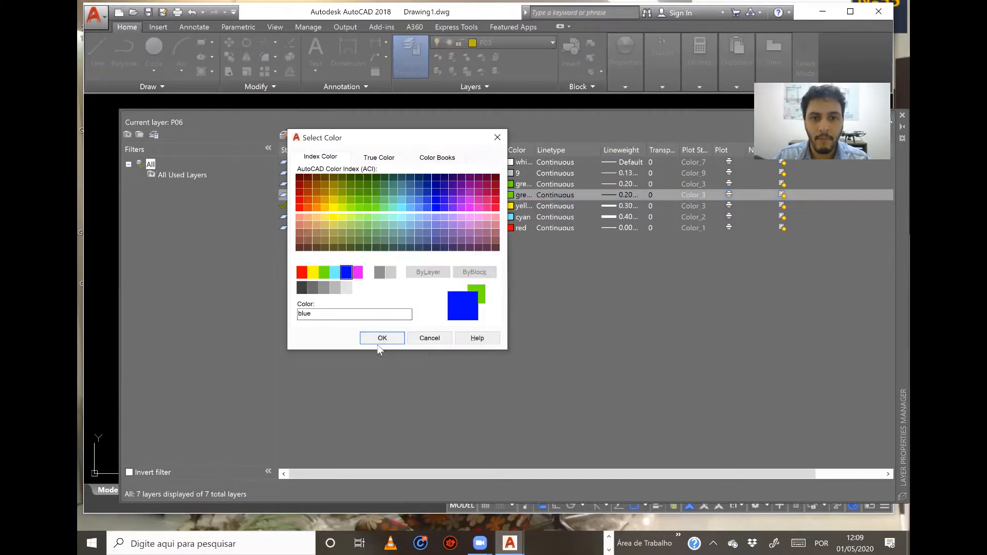
left_click(380, 339)
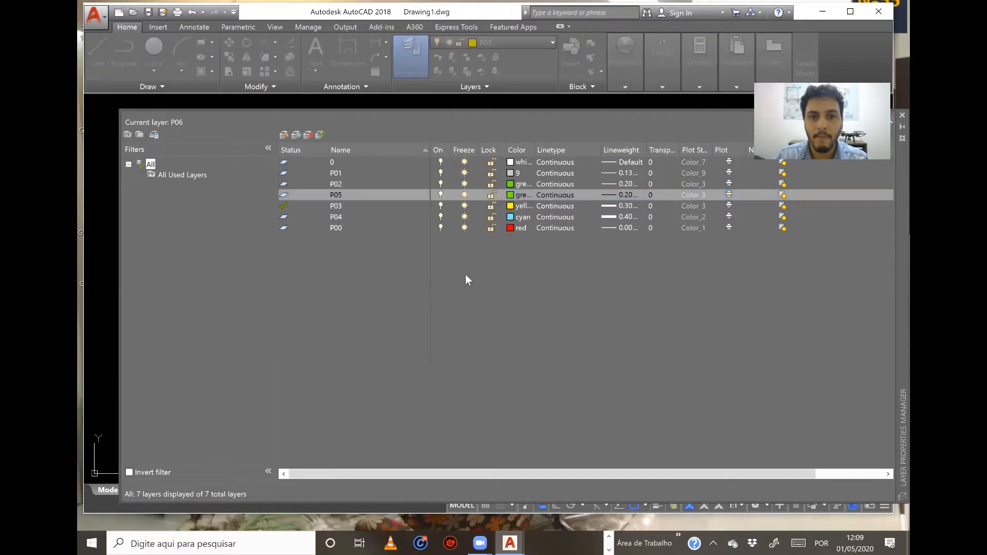
Set the lineweight of layer P05 to 0.50 mm.
left_click(606, 196)
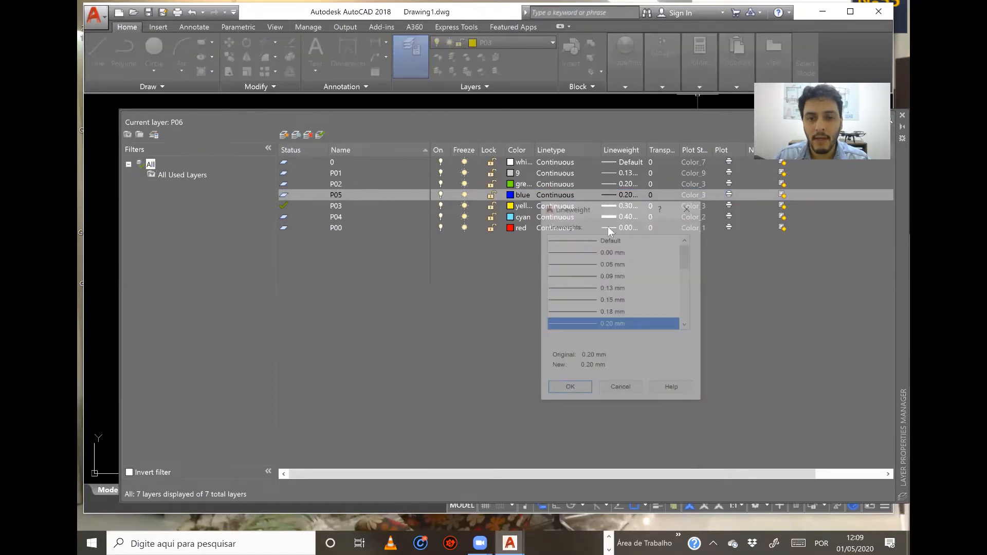
left_click(687, 324)
left_click(687, 325)
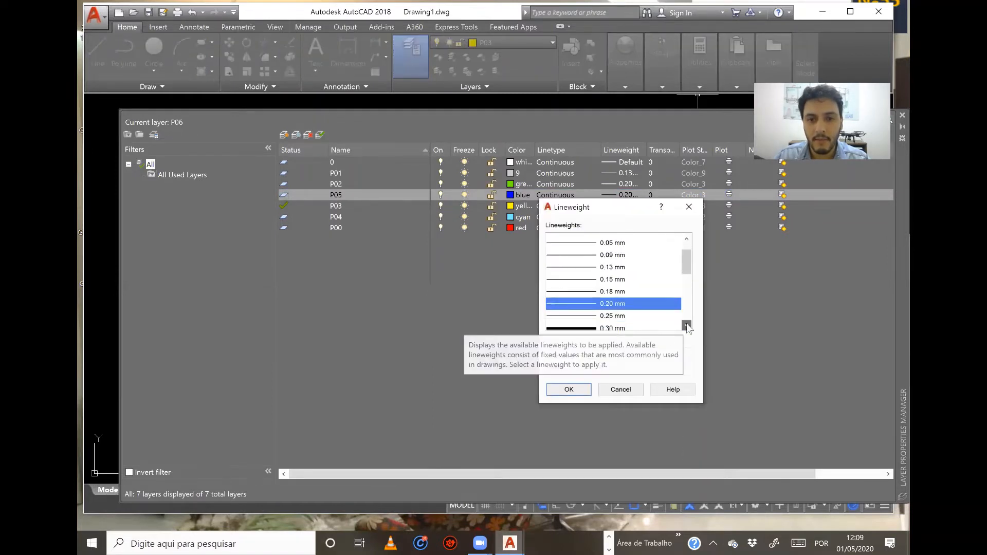
left_click(687, 325)
left_click(687, 325)
left_click(687, 325)
left_click(686, 325)
left_click(574, 312)
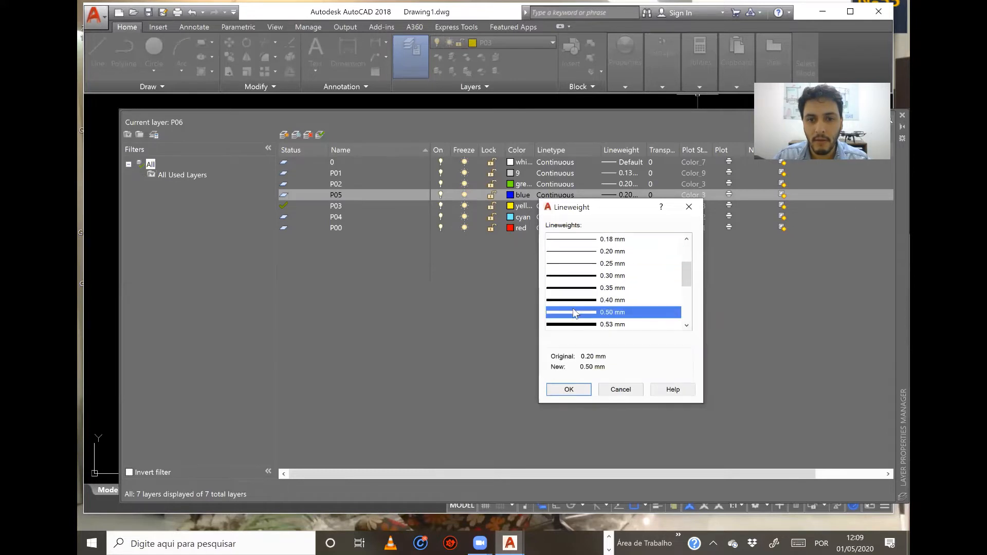
left_click(569, 389)
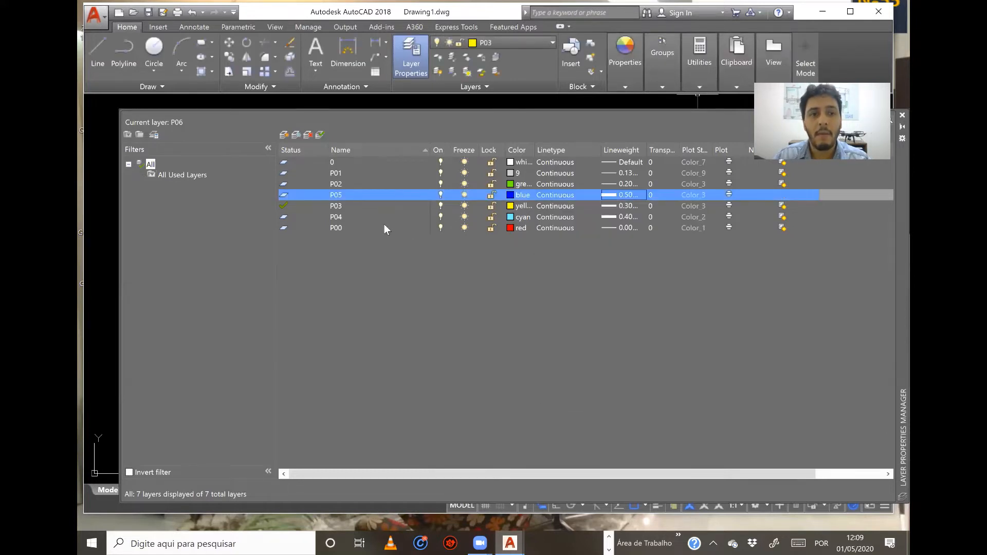
Create a new layer based on P05, name it P06 and set its color to magenta.
left_click(283, 135)
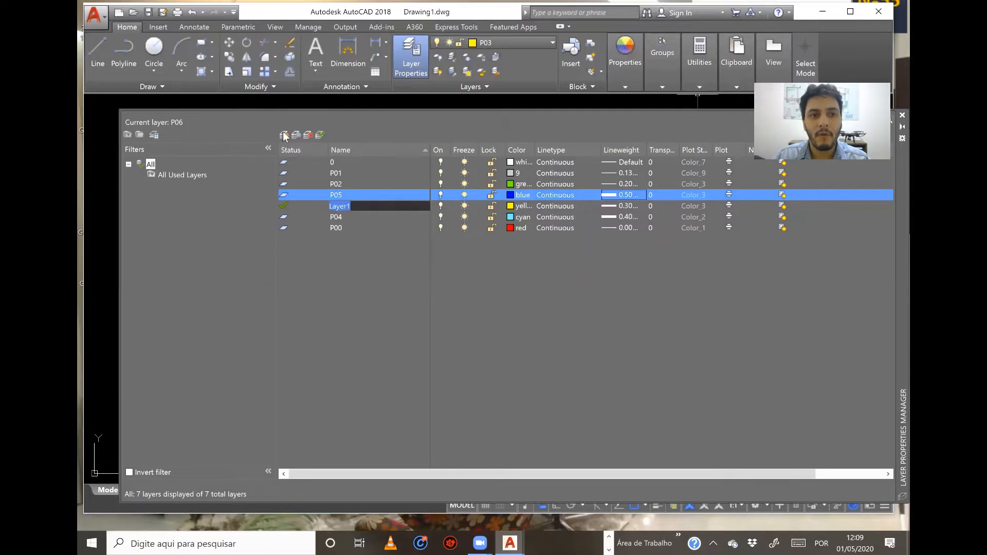
type("P06")
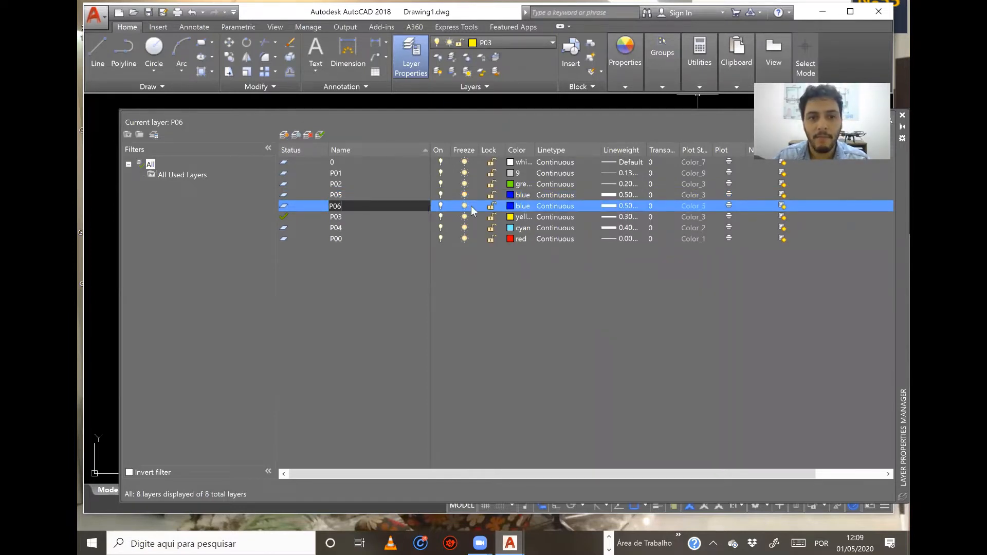
left_click(511, 206)
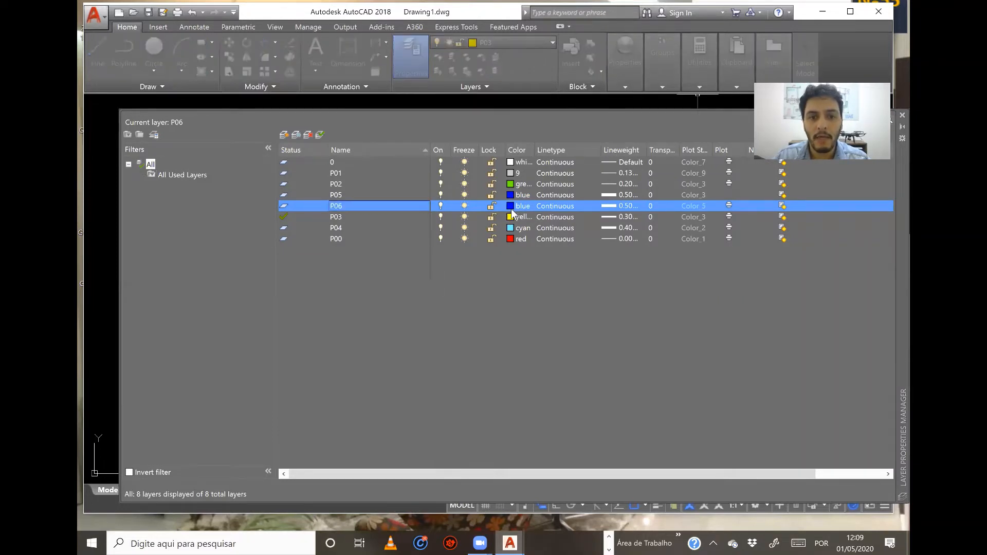
left_click(356, 273)
left_click(377, 335)
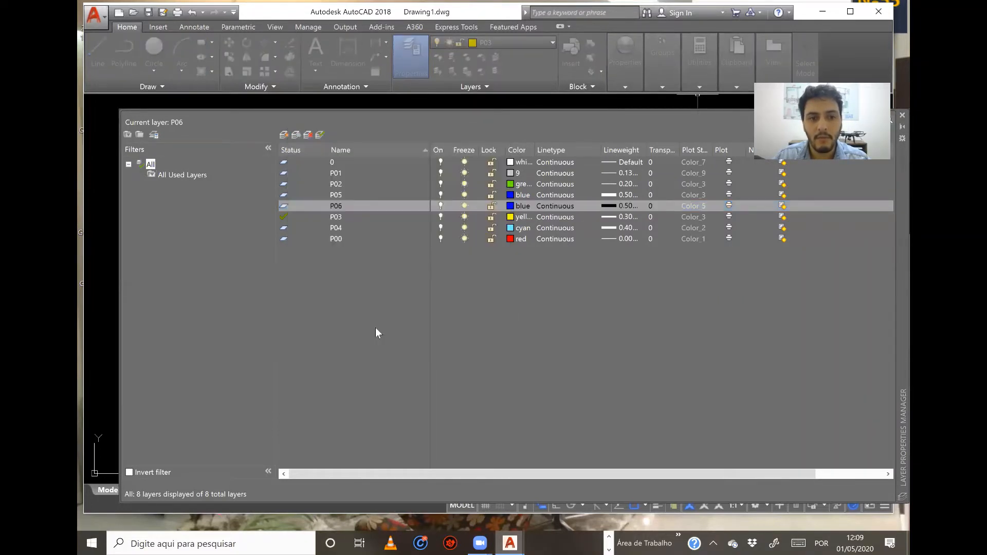
Set the lineweight of layer P06 to 0.60 mm.
left_click(608, 206)
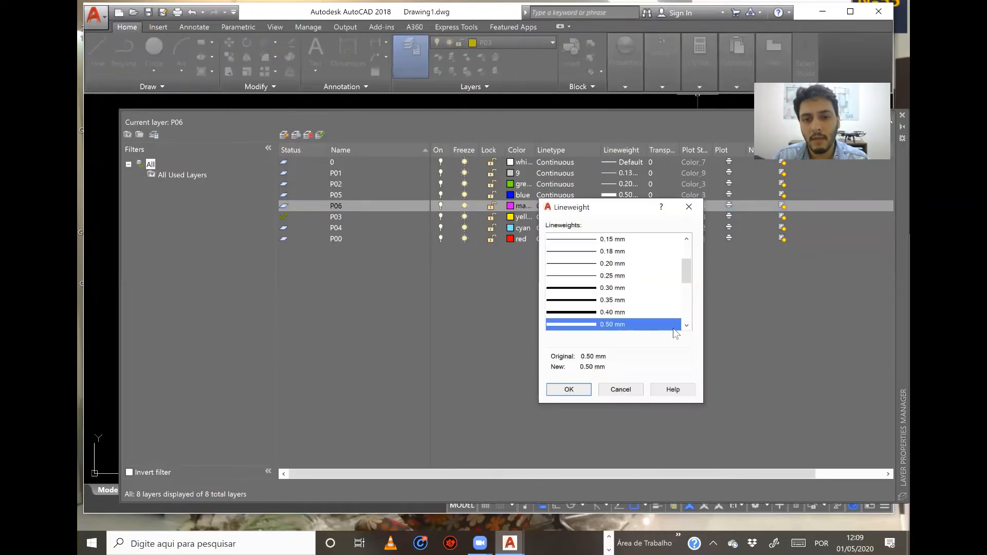
scroll(678, 327, "down", 2)
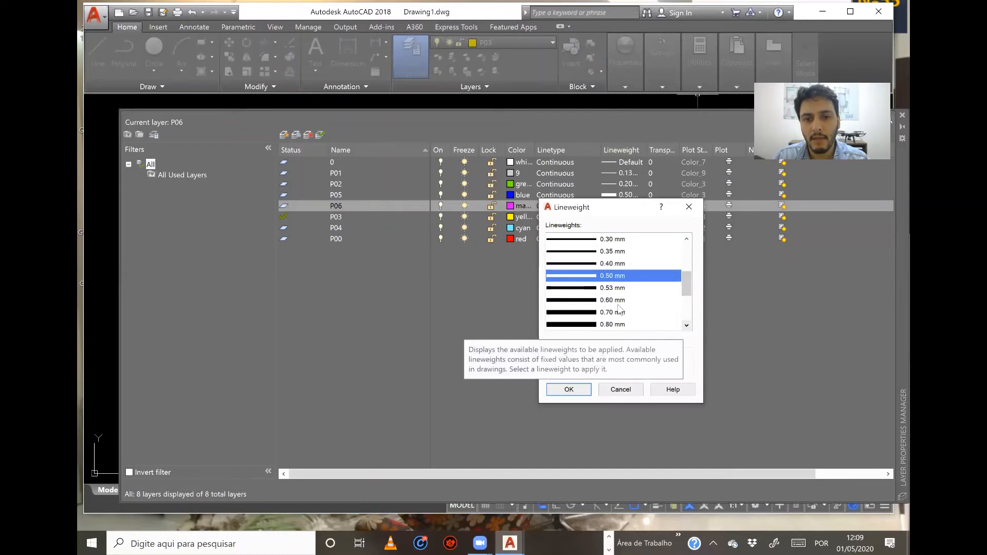
left_click(568, 389)
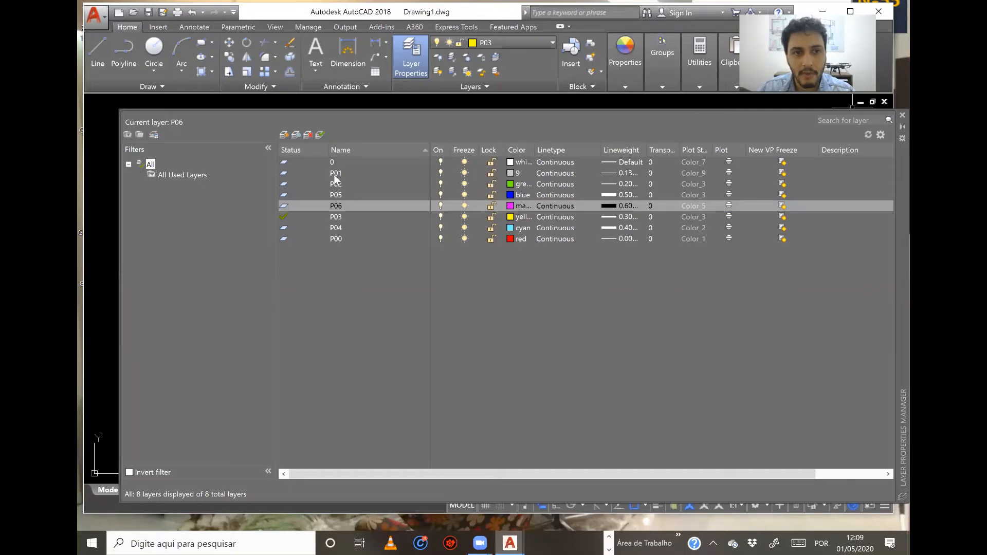
Make P01 the current layer, then close the layer manager and maximize the program window.
left_click(299, 173)
double_click(284, 174)
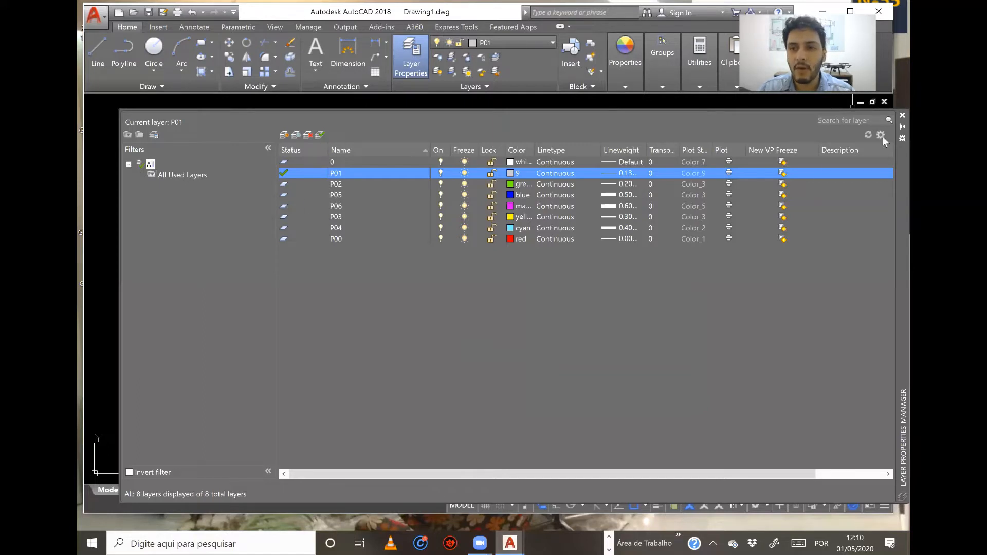
left_click(902, 115)
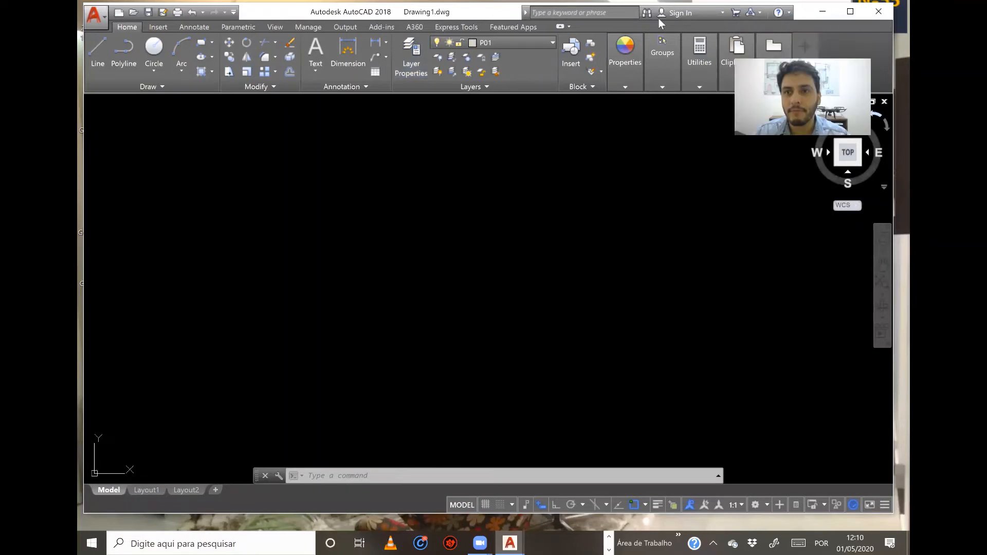
left_click(851, 12)
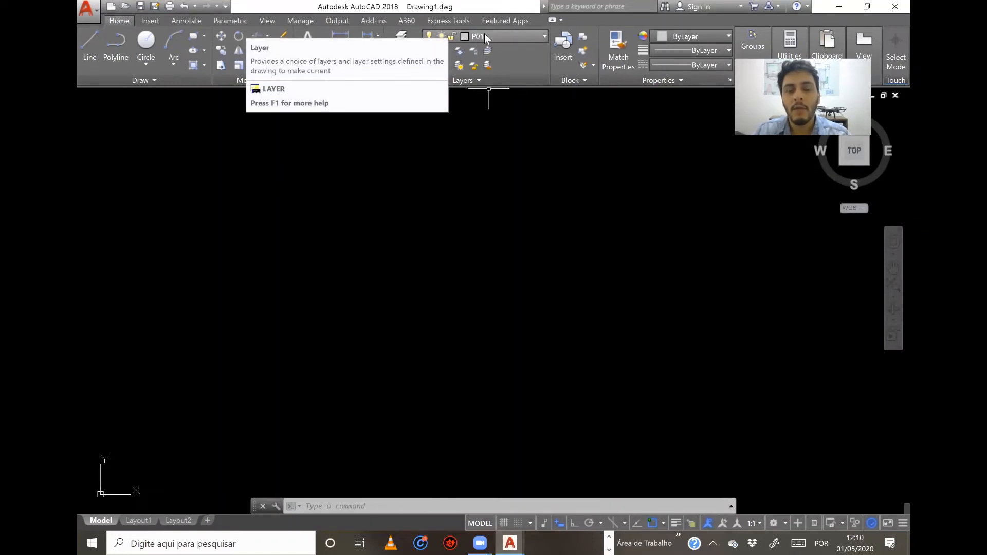
Turn on Ortho and draw a long horizontal line on layer P01 across the upper part of the drawing area.
left_click(85, 41)
left_click(214, 182)
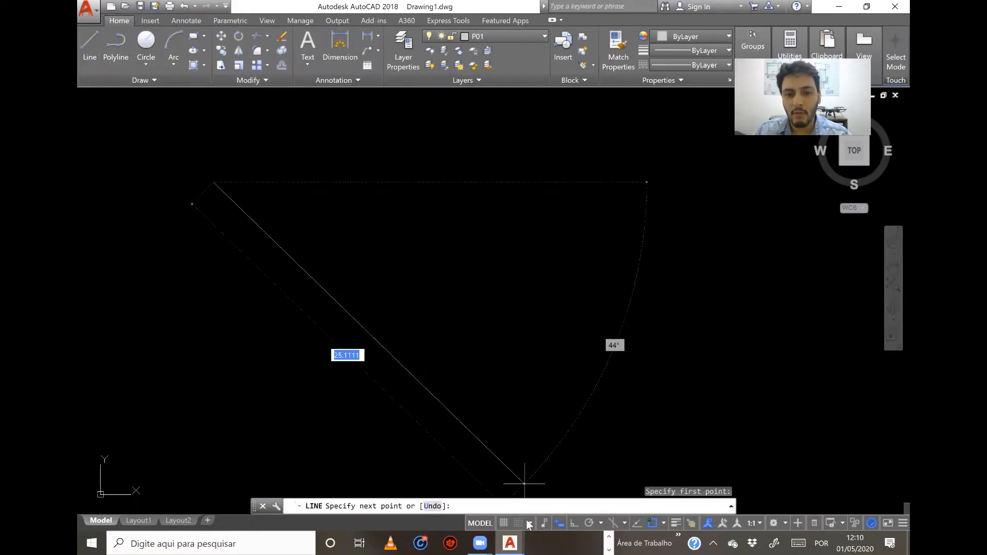
left_click(573, 523)
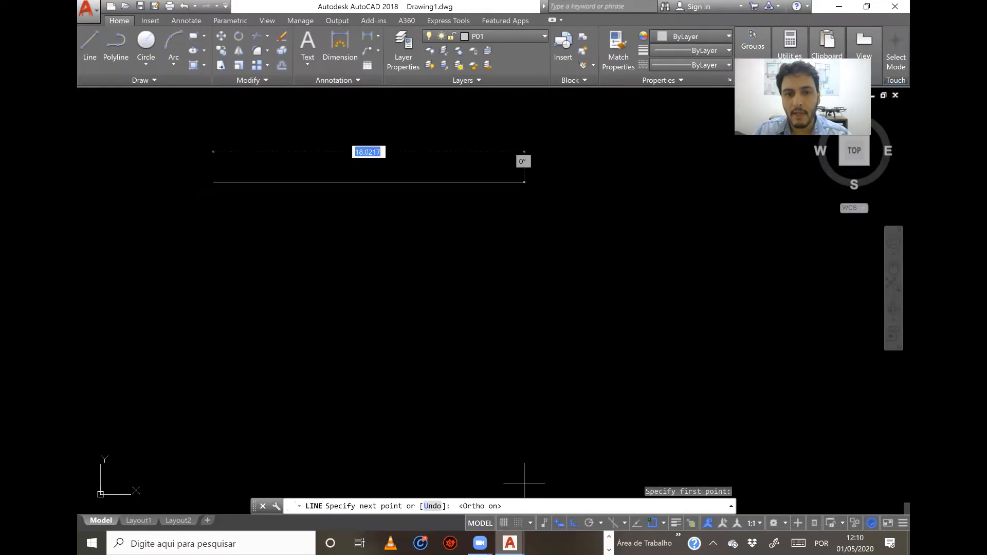
left_click(712, 157)
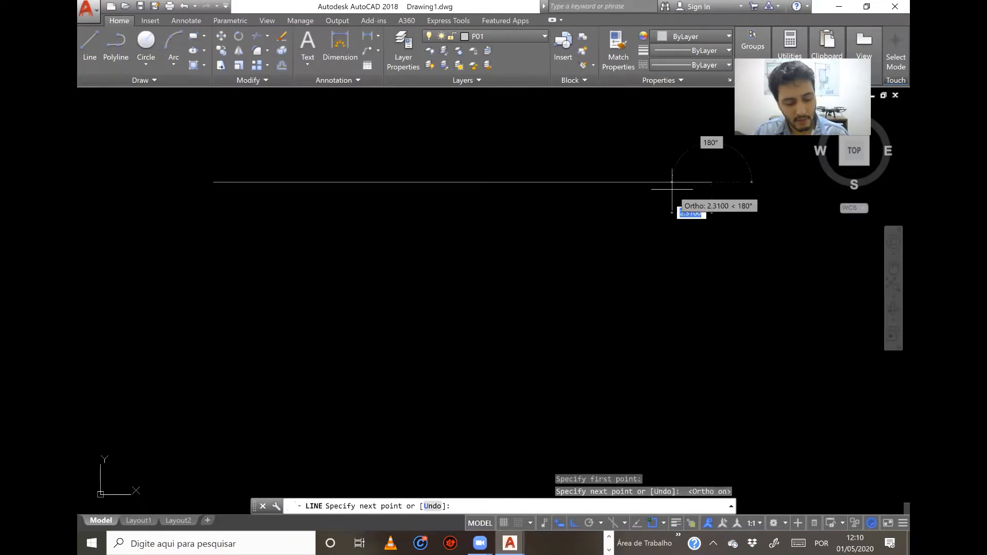
key("Escape")
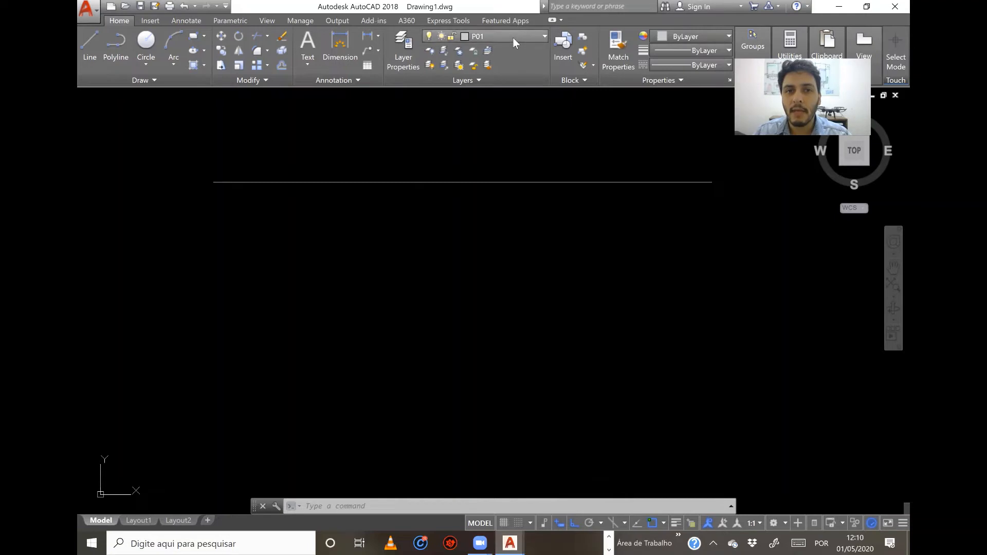
left_click(533, 37)
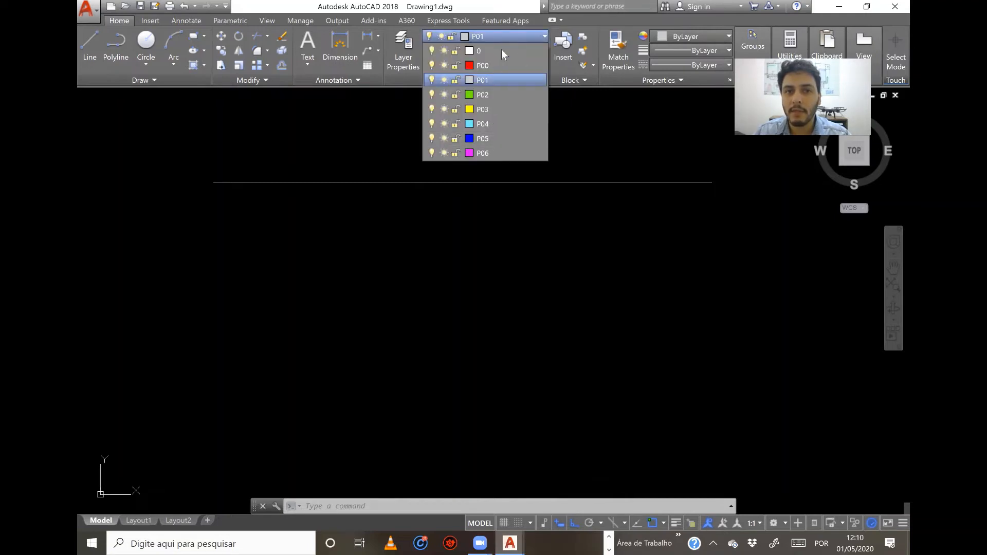
left_click(508, 33)
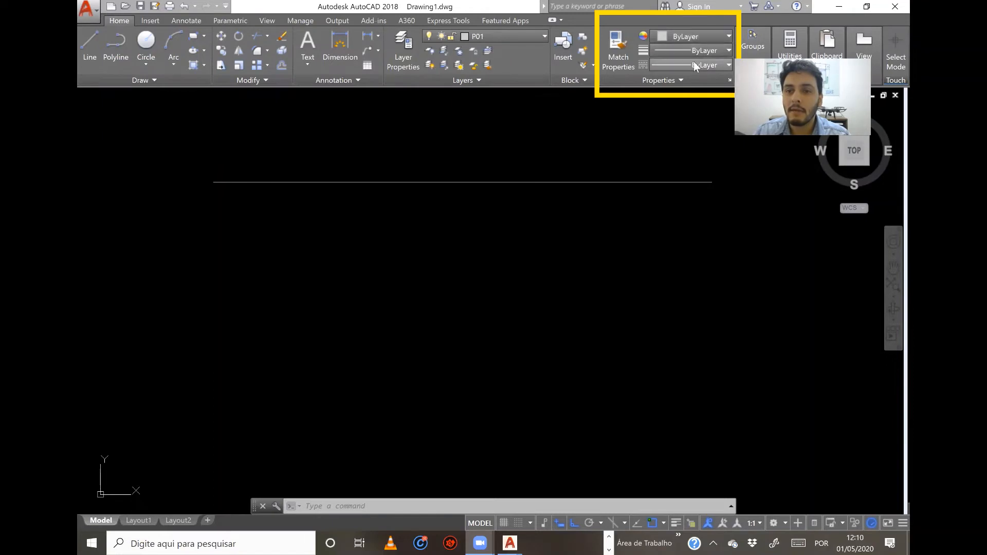
Set the current object color to Green and draw a second horizontal line below the first one.
left_click(693, 35)
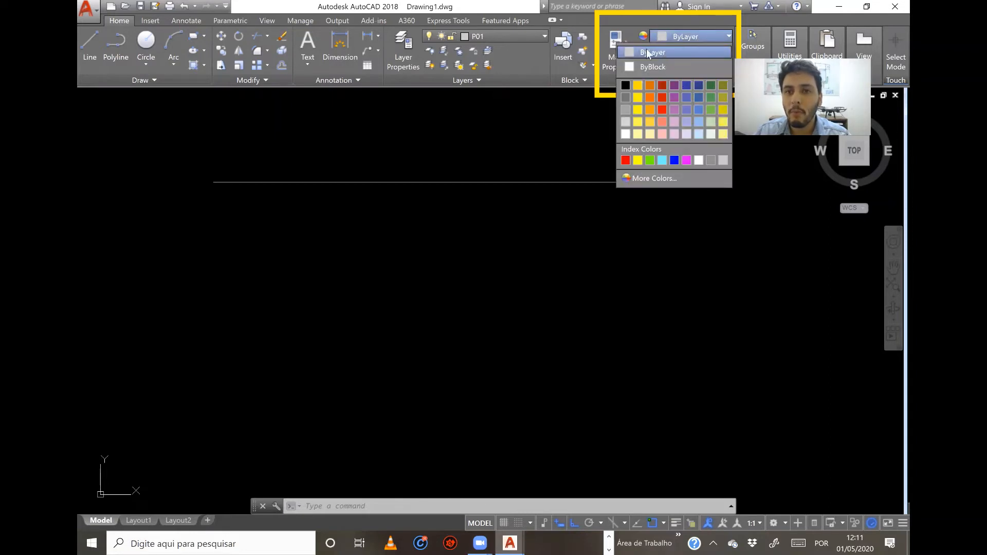
left_click(650, 161)
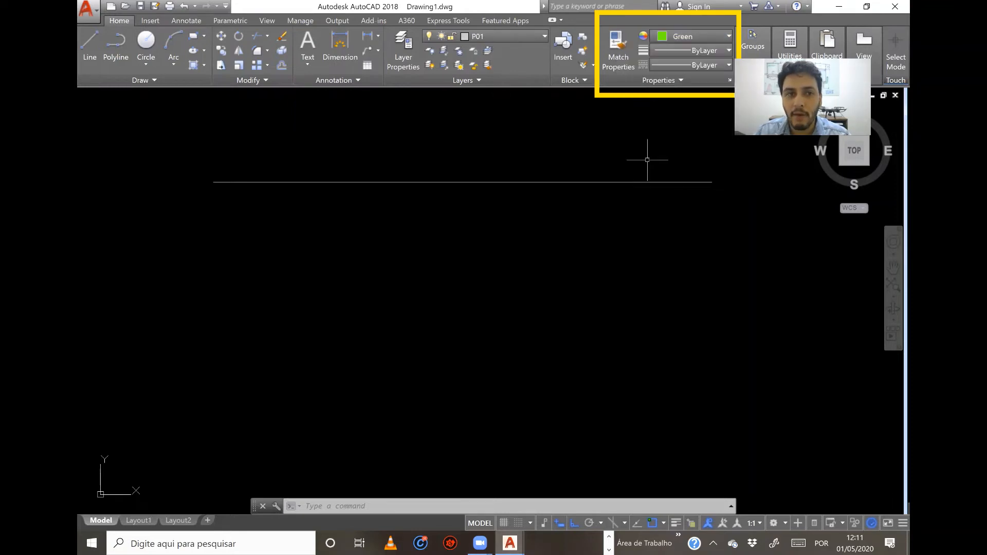
left_click(91, 45)
left_click(236, 246)
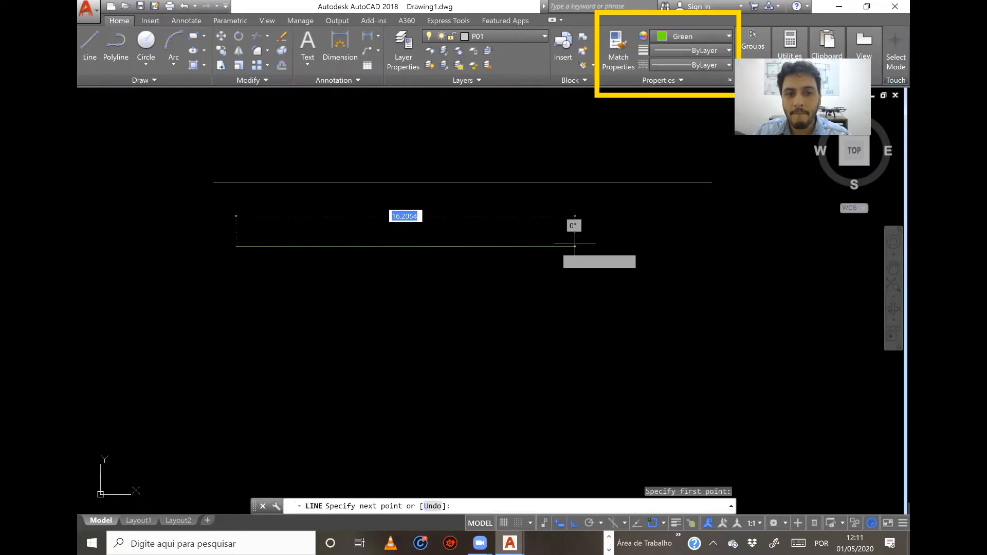
left_click(673, 246)
key("Escape")
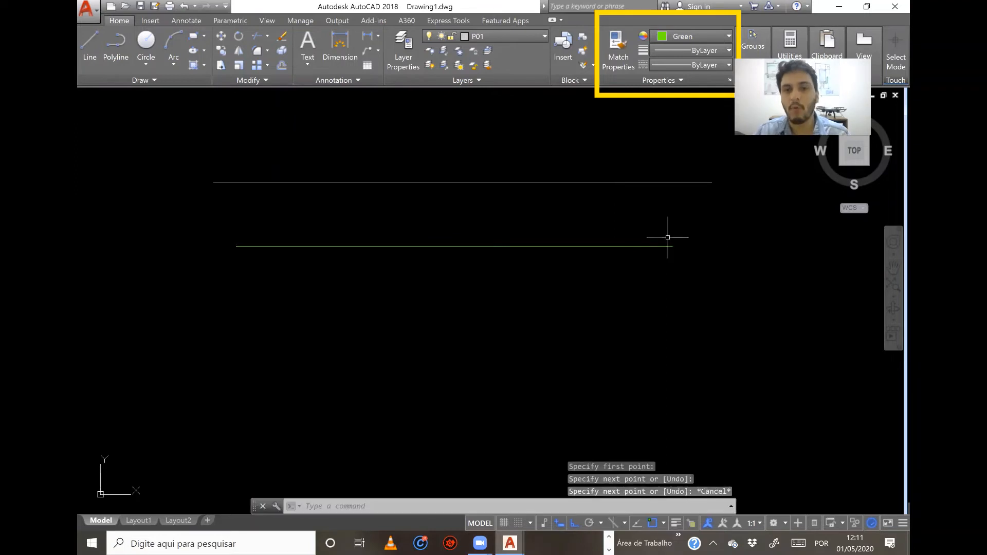
Set the lower line's lineweight to 2.00 mm and turn on the lineweight display.
left_click(576, 276)
left_click(553, 243)
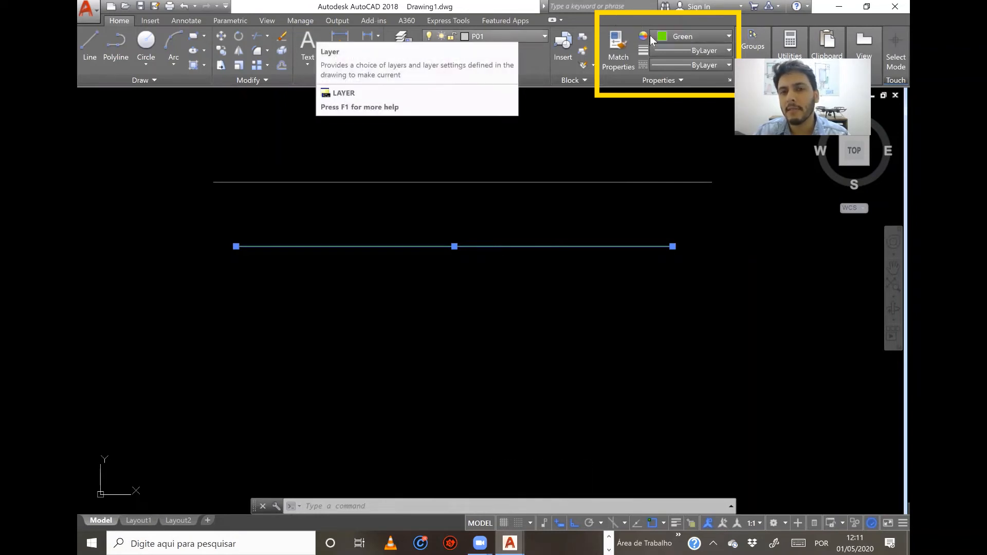
left_click(689, 54)
scroll(692, 205, "down", 5)
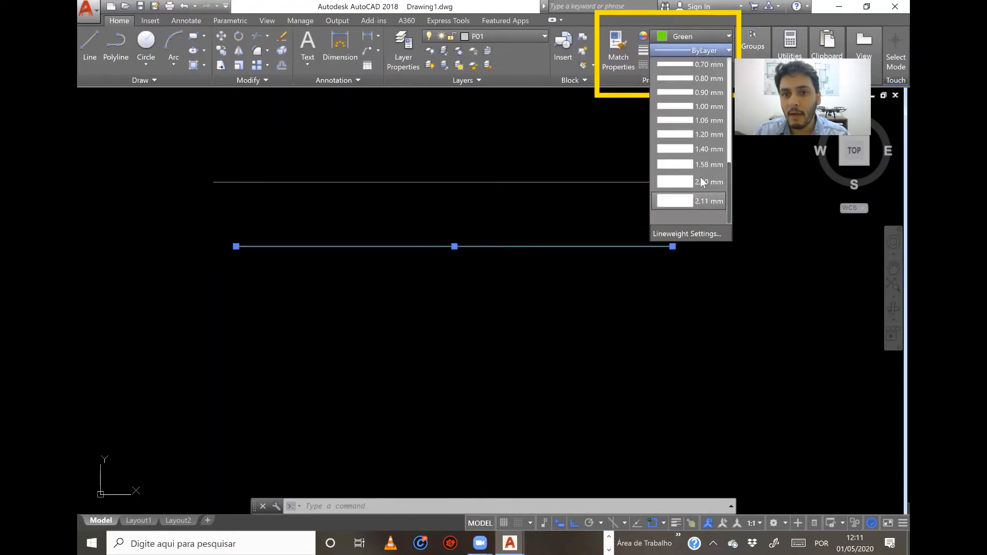
left_click(701, 176)
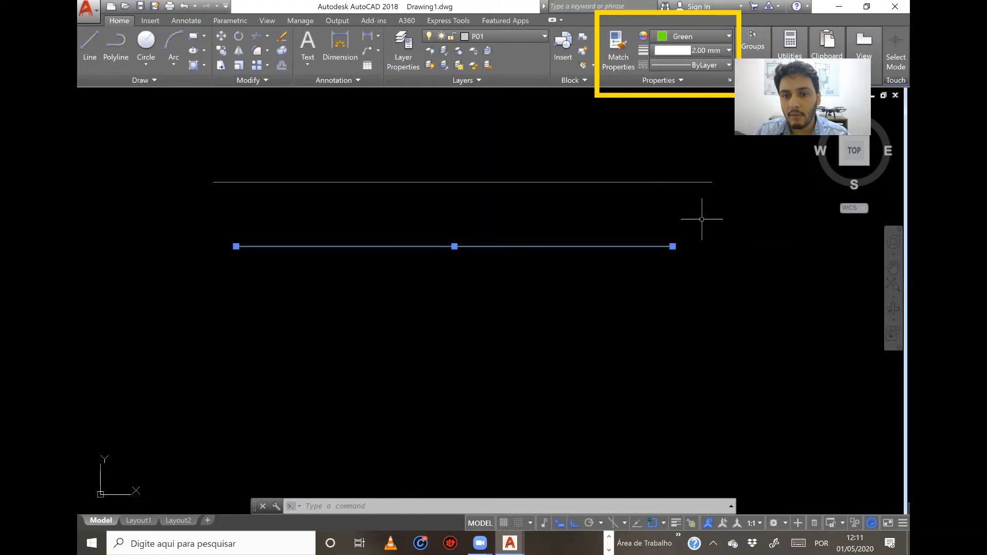
left_click(676, 522)
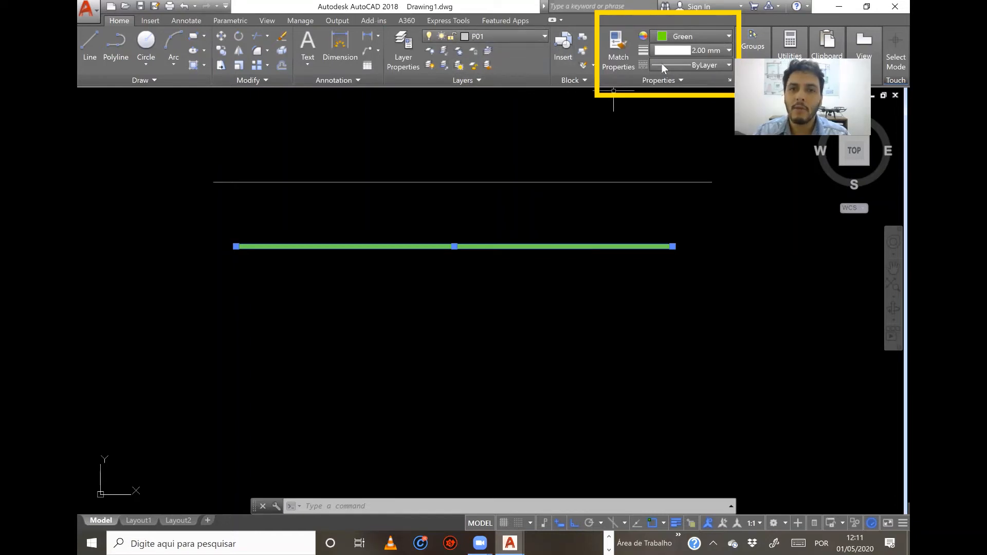
Set the lower line's color and lineweight to ByLayer and erase that line.
left_click(690, 35)
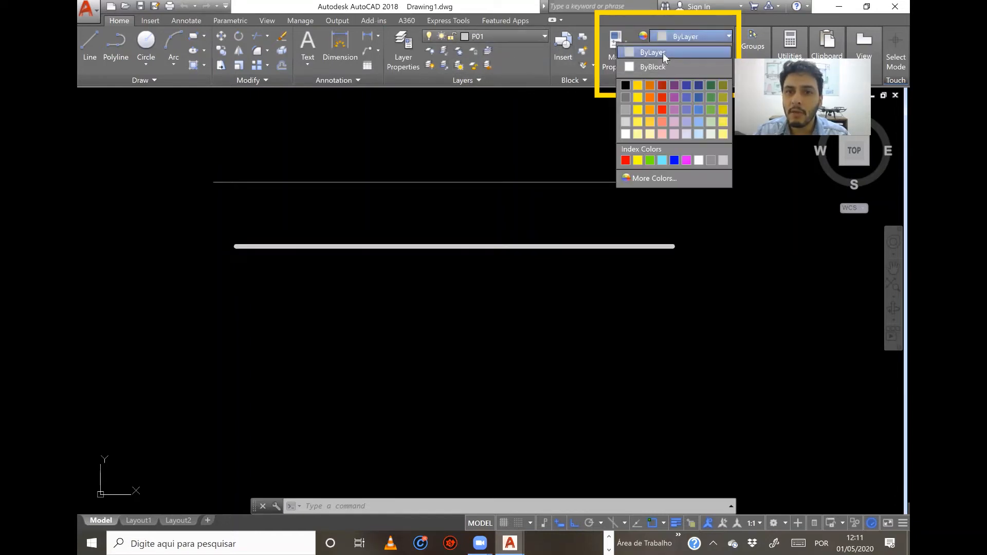
left_click(662, 54)
left_click(718, 52)
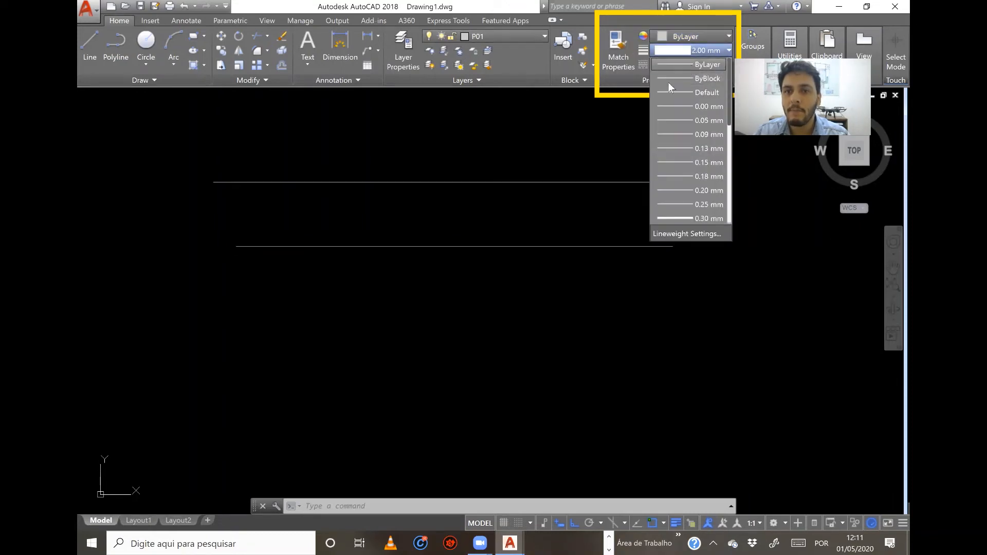
left_click(690, 65)
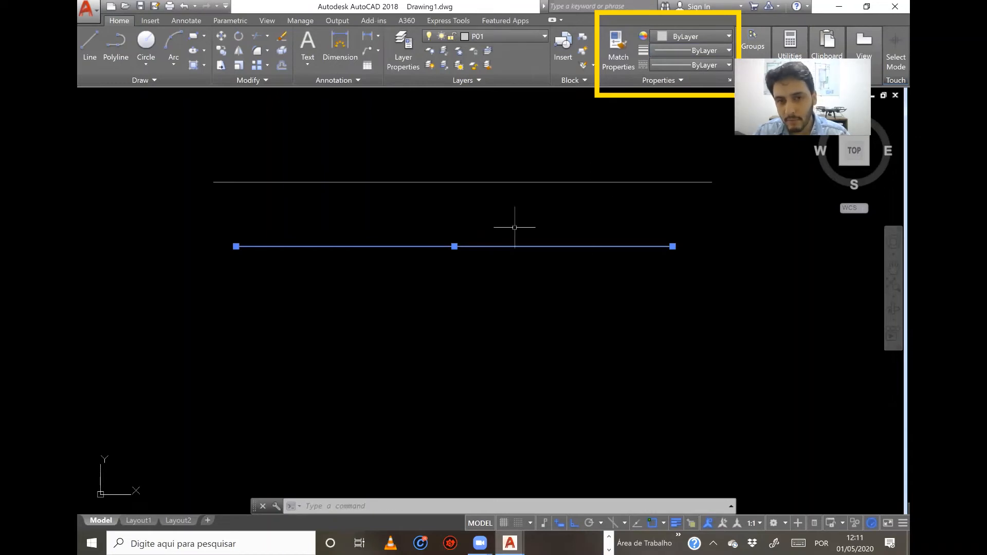
key("Delete")
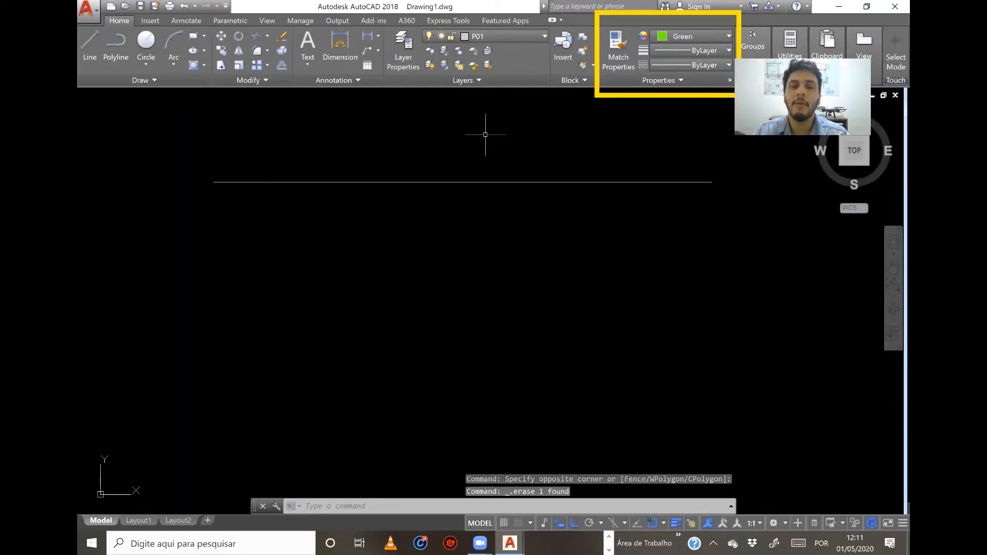
Make P06 the current layer in the layer manager, close the manager and clear the line selection.
left_click(399, 49)
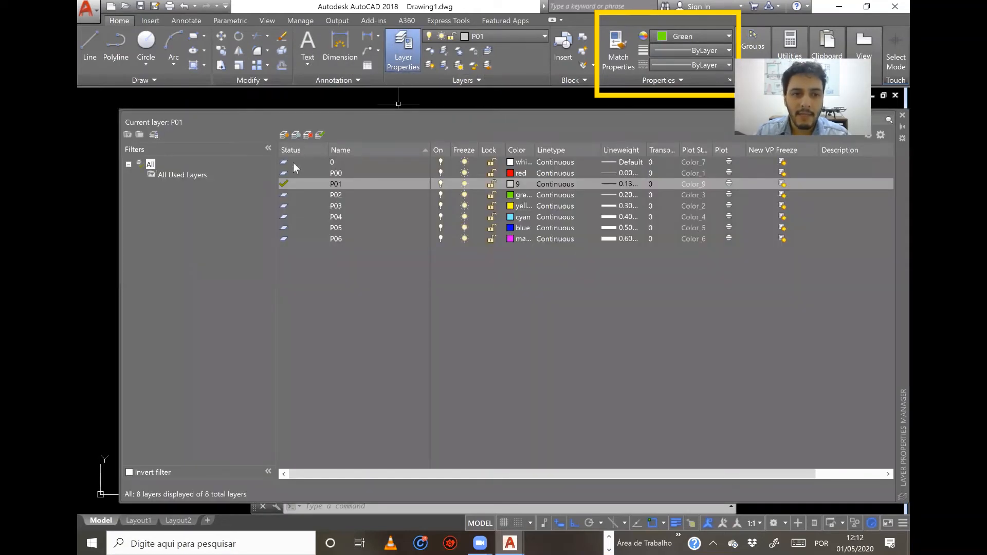
double_click(284, 238)
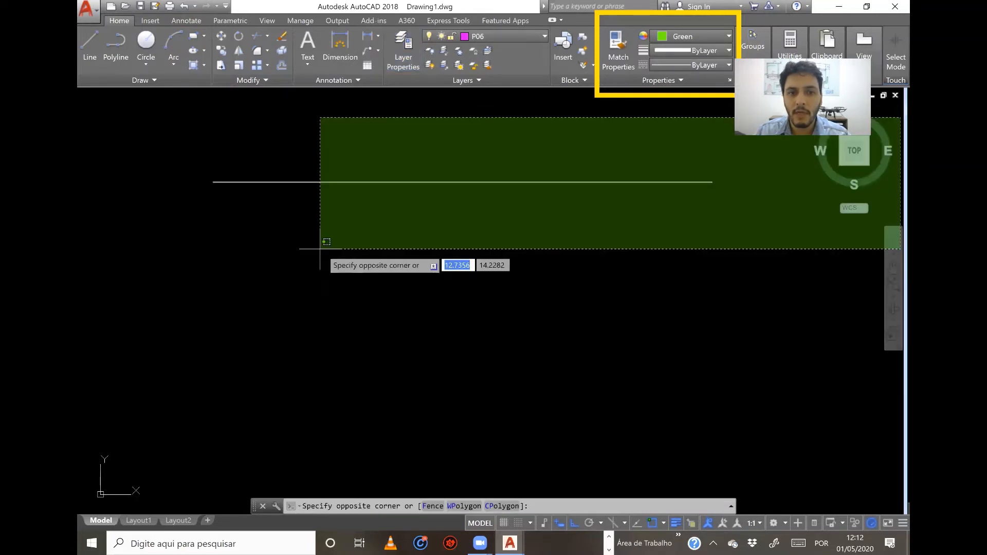
left_click(319, 247)
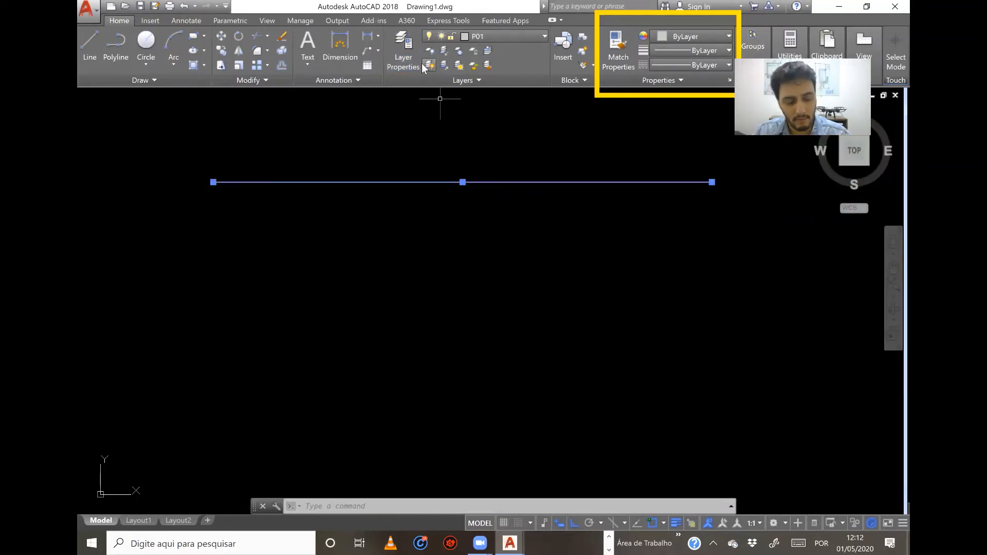
key("Escape")
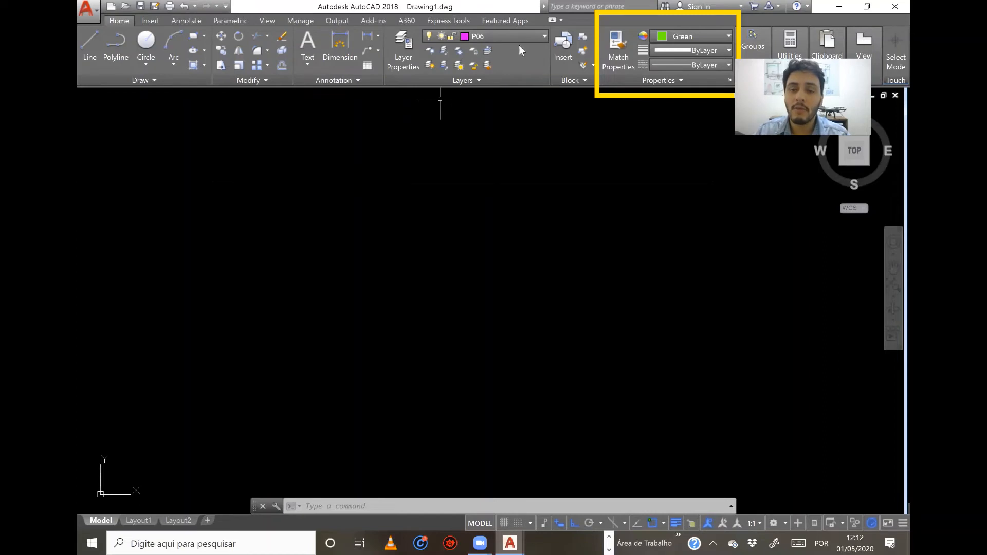
Make P03 the current layer.
left_click(544, 36)
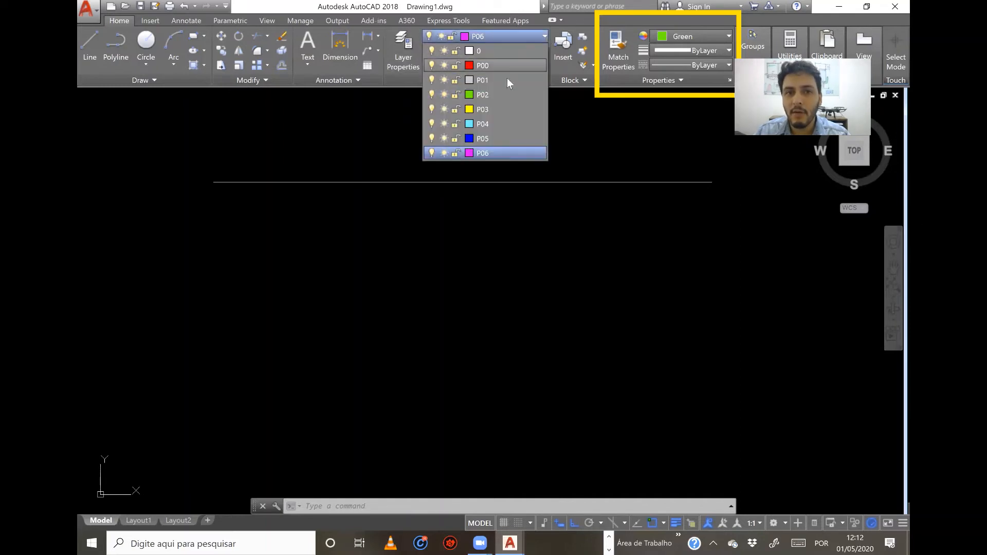
left_click(481, 110)
left_click(480, 111)
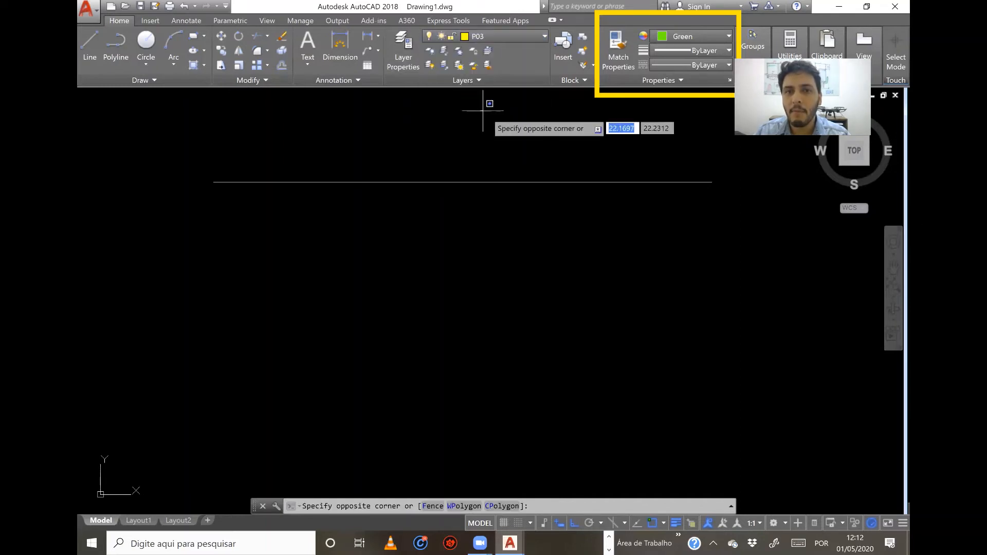
key("Escape")
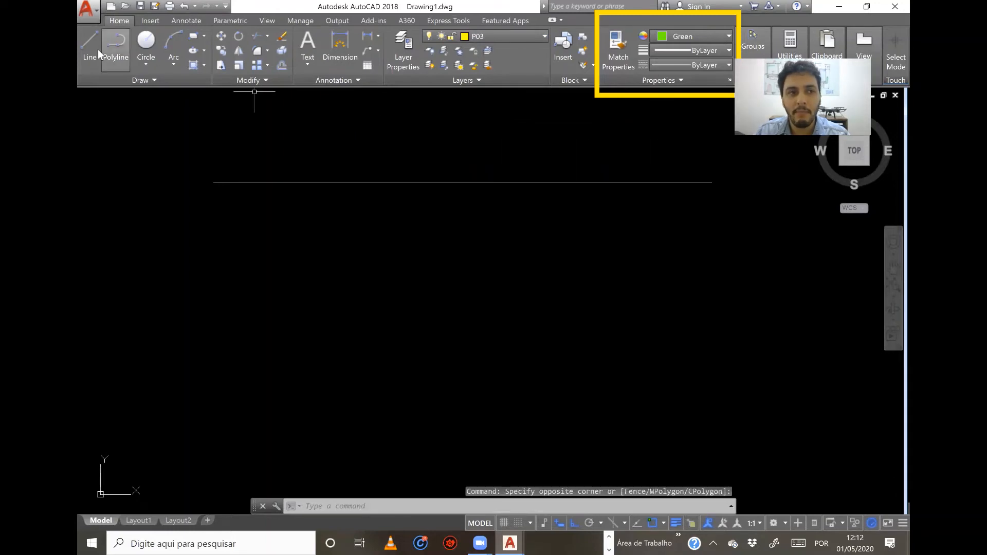
left_click(89, 45)
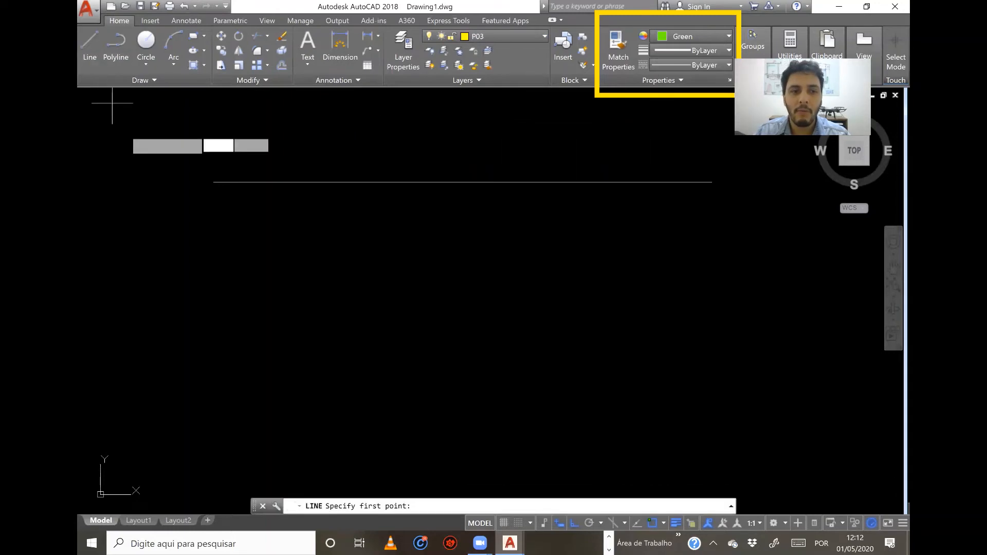
left_click(211, 231)
key("Escape")
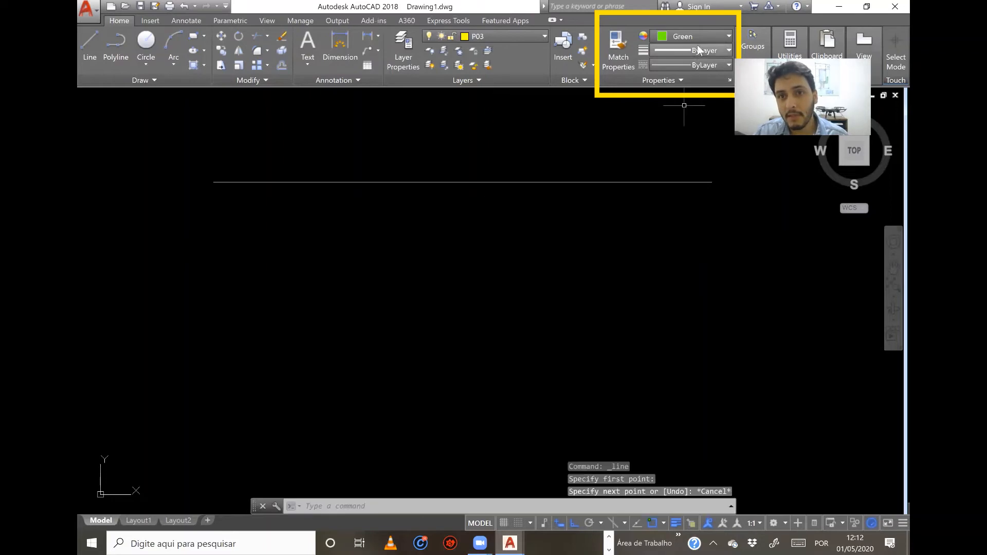
Set the current object color to ByLayer.
left_click(699, 43)
left_click(699, 41)
left_click(699, 38)
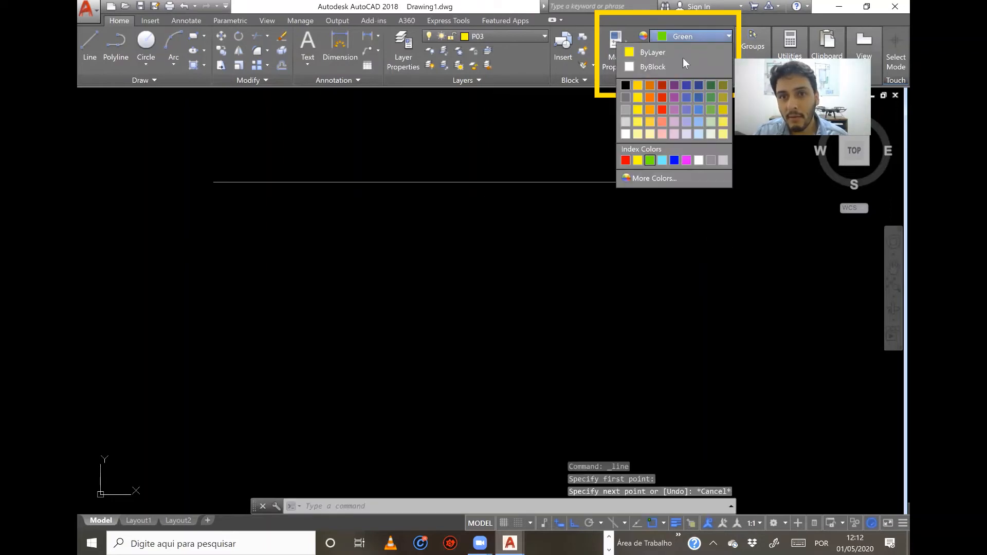
left_click(650, 53)
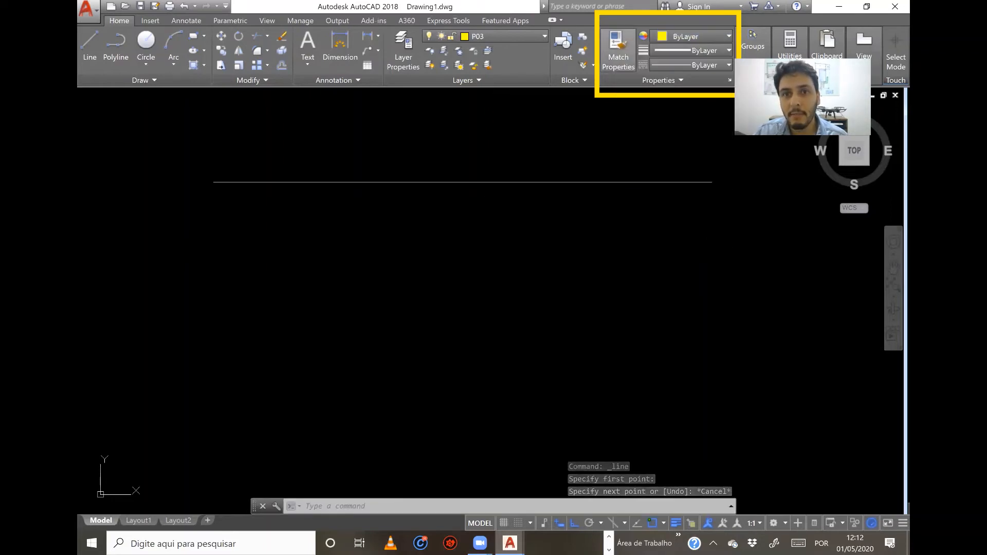
Draw a horizontal line about 28.83 units long on layer P03, just below the P01 line.
left_click(92, 56)
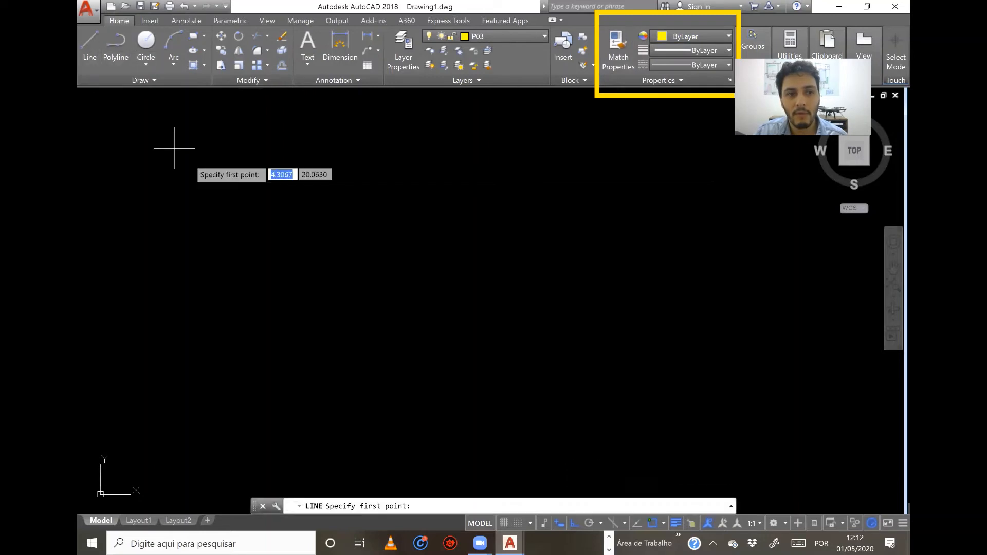
left_click(217, 211)
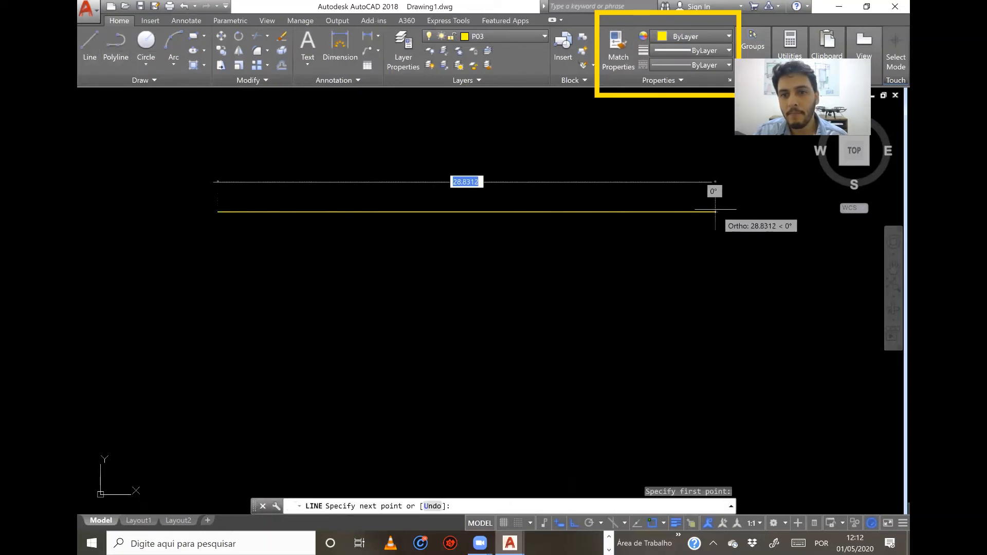
left_click(717, 211)
key("Escape")
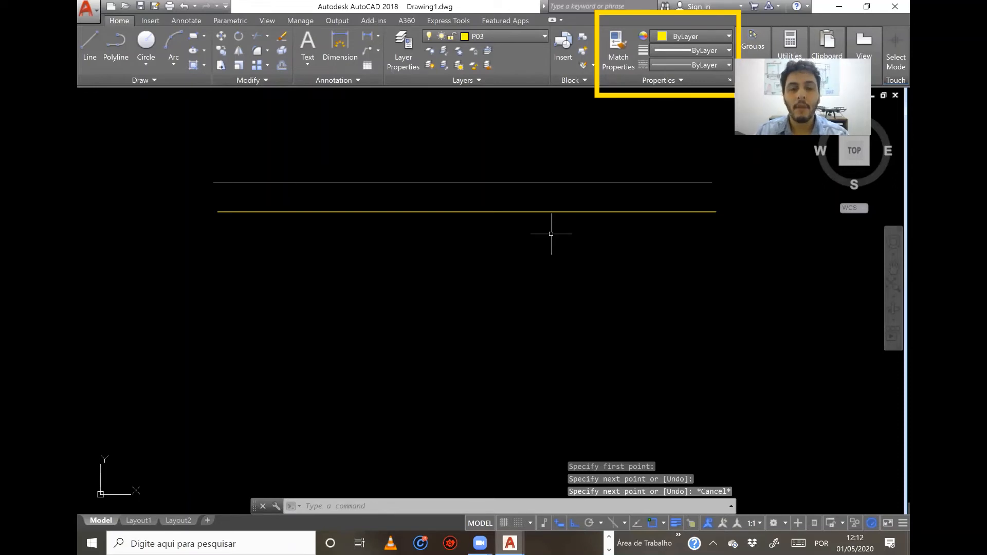
Open the layer manager, move it below the two drawn lines and make P06 the current layer.
left_click(403, 63)
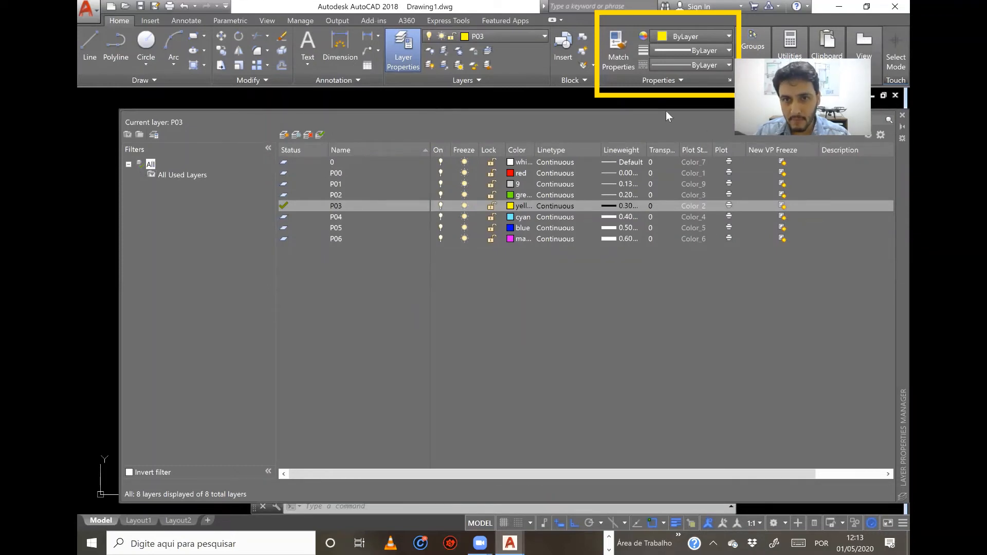
mouse_move(901, 165)
left_mouse_down()
mouse_move(878, 190)
mouse_move(869, 329)
mouse_move(869, 299)
left_mouse_up()
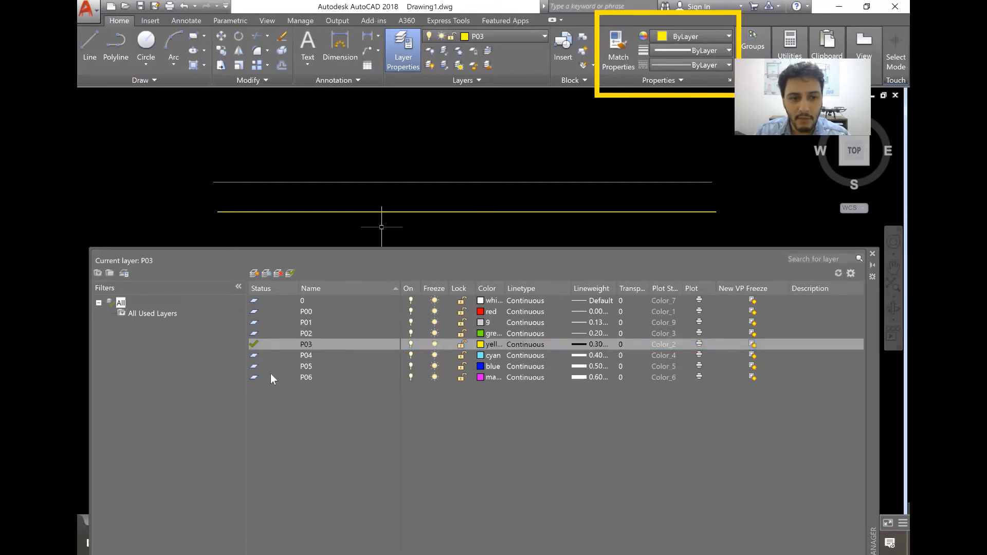
double_click(255, 378)
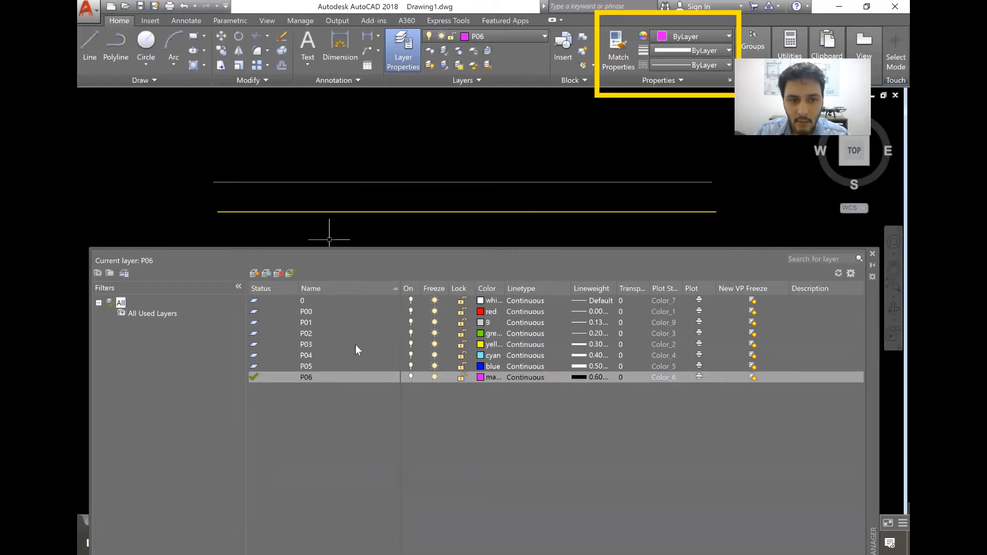
Turn layer P03 off and back on to compare the drawing's display.
left_click(411, 344)
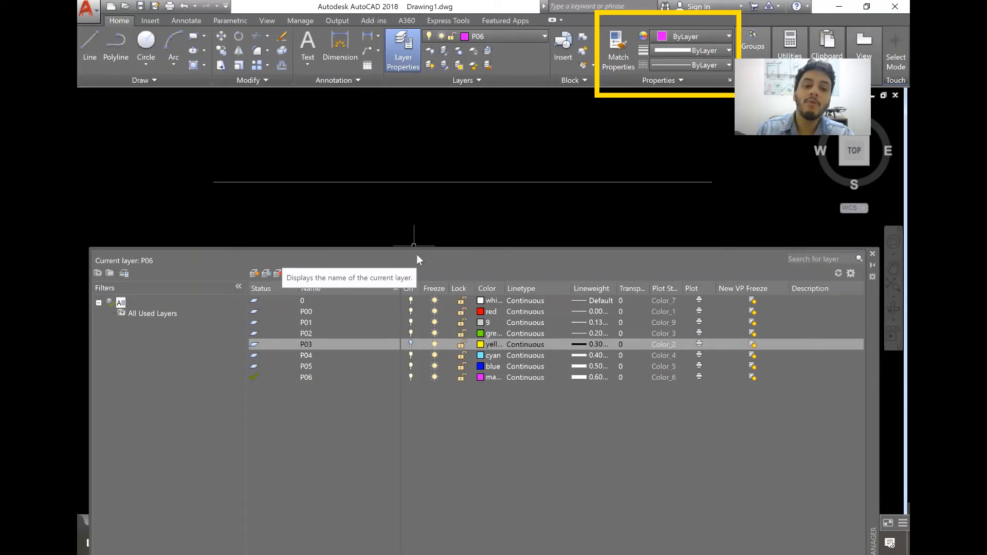
left_click(411, 342)
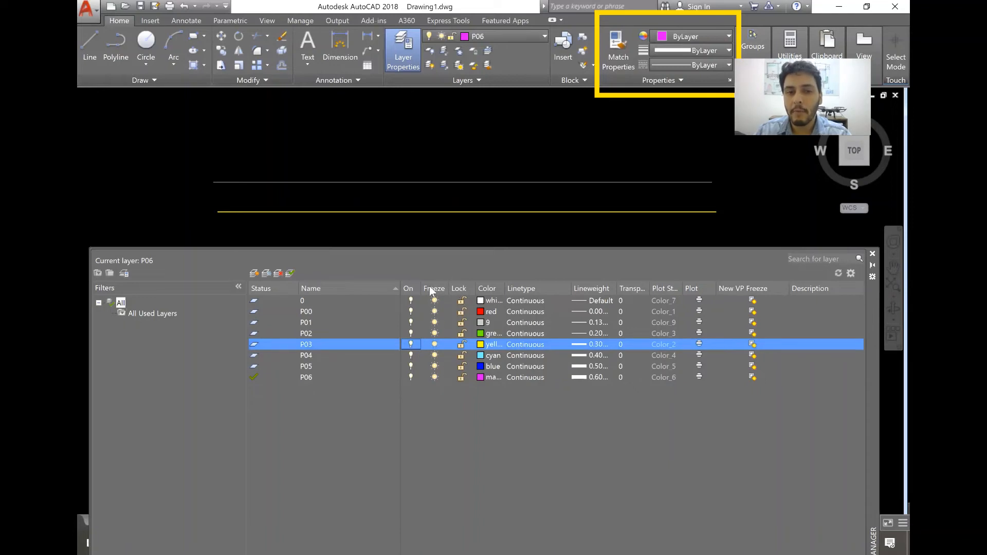
Lock layer P03, trying the locked and unlocked states, and close the layer manager.
left_click(461, 345)
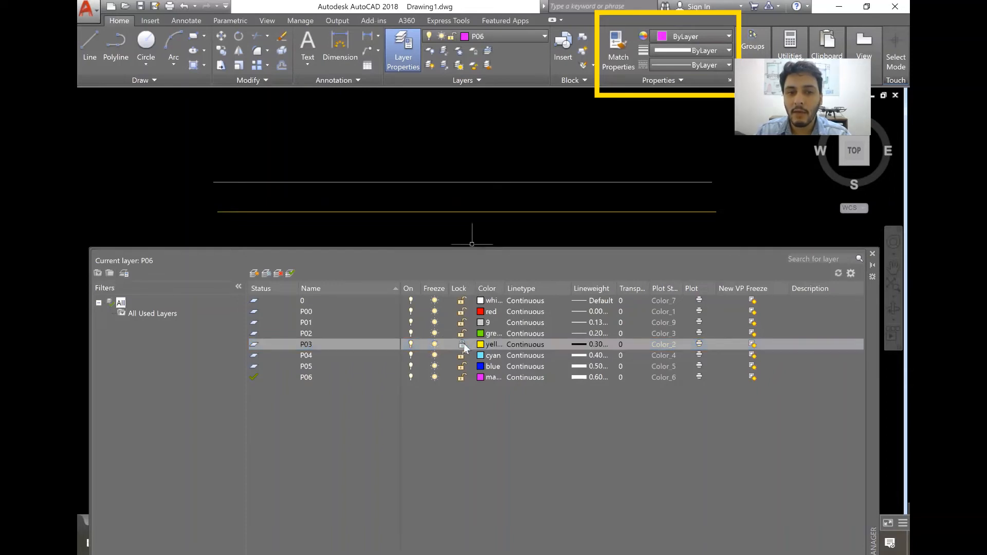
left_click(463, 344)
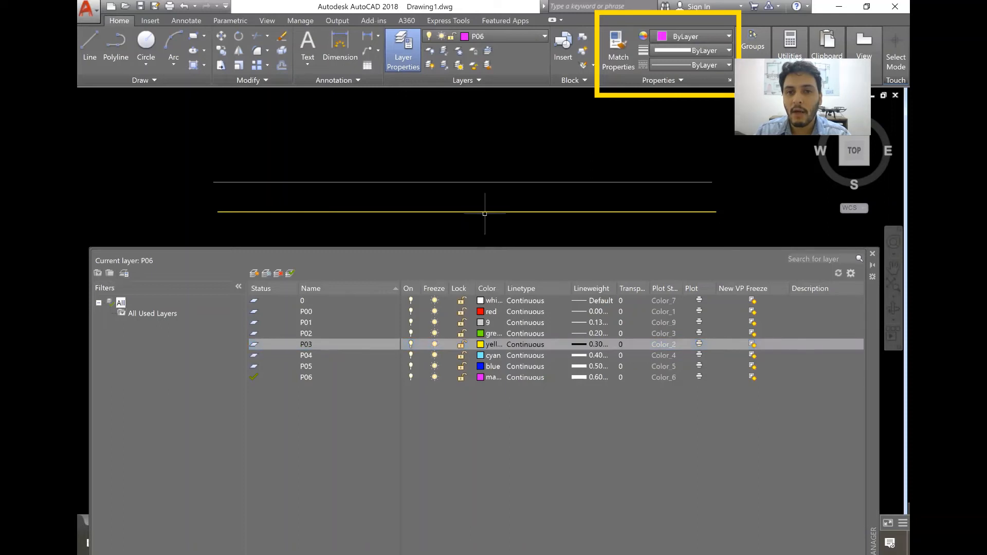
left_click(461, 344)
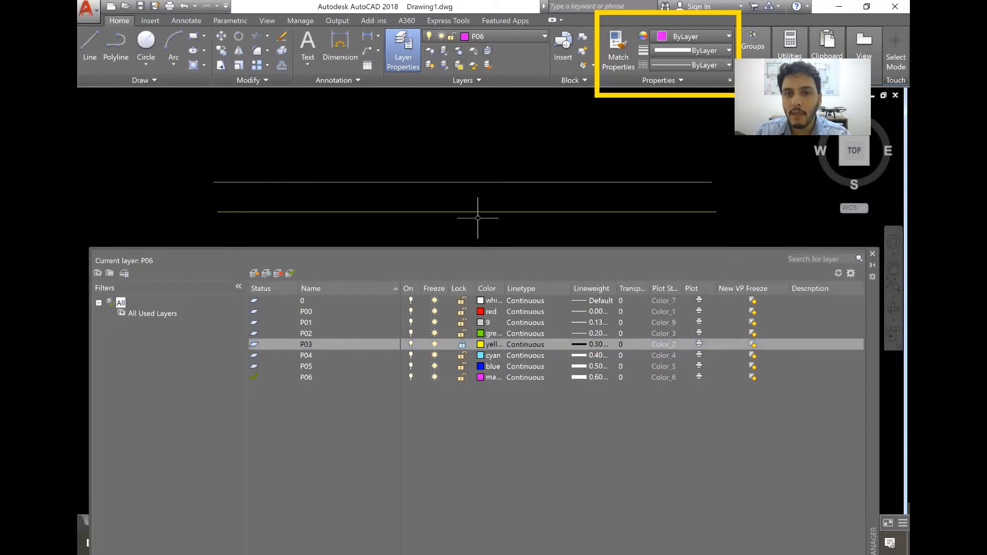
left_click(871, 255)
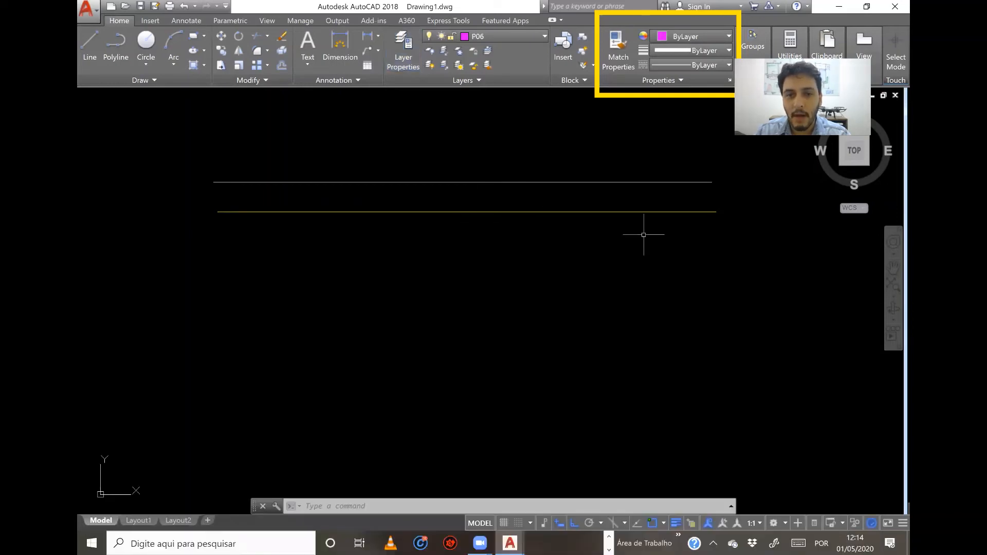
Try to erase the yellow line on the locked layer P03.
left_click(540, 232)
left_click(495, 204)
left_click(469, 207)
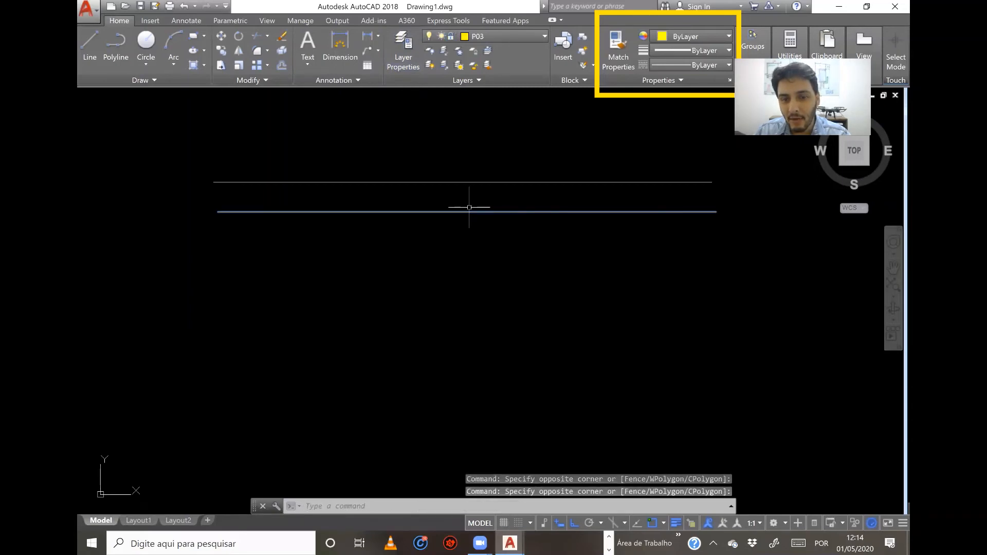
key("Delete")
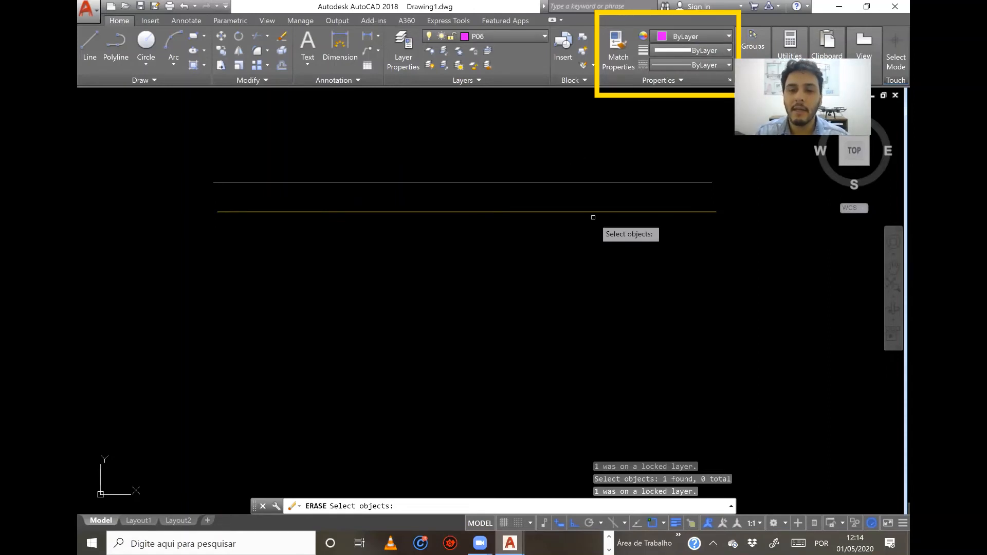
Reopen the layer manager and unlock layer P03.
left_click(399, 53)
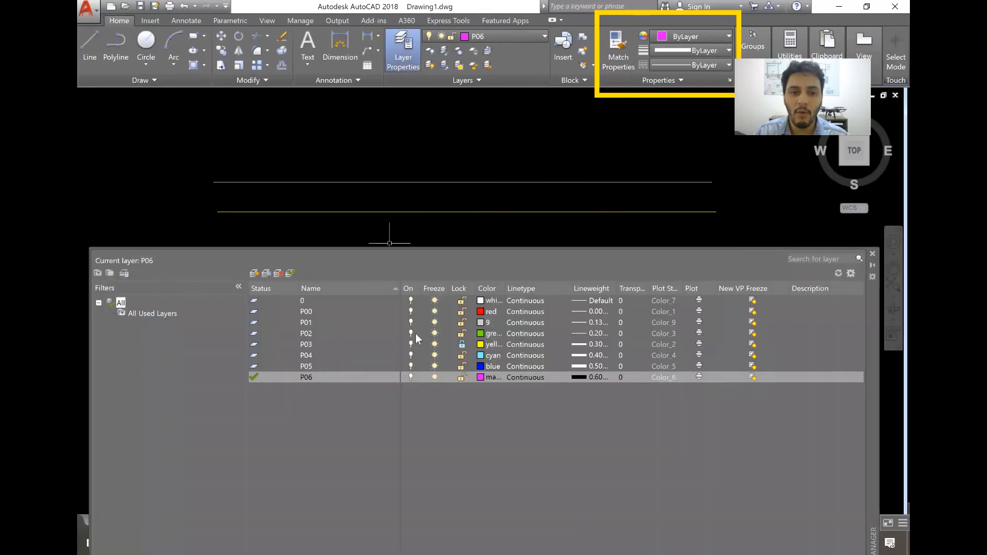
left_click(461, 345)
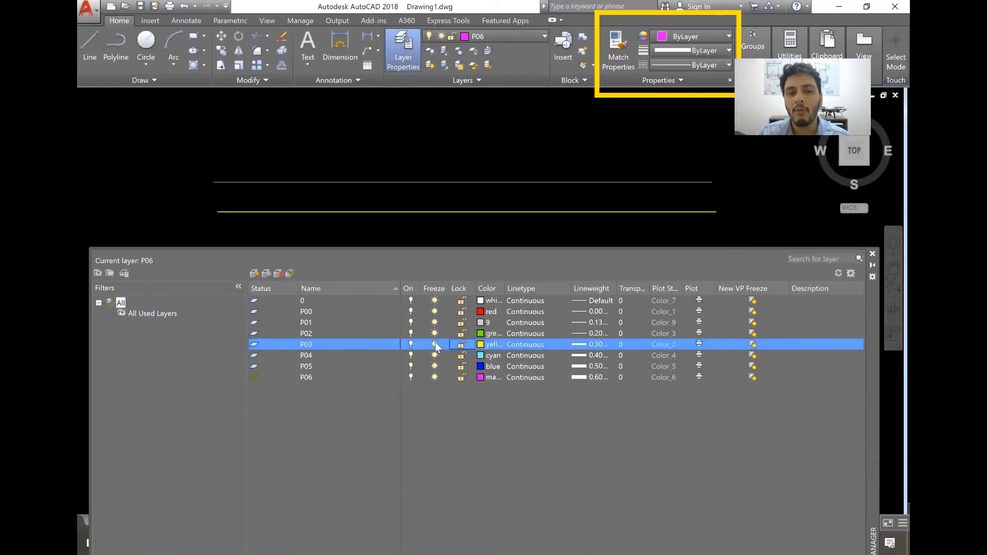
Freeze layer P03, try to select where its line was, and thaw the layer again.
left_click(435, 344)
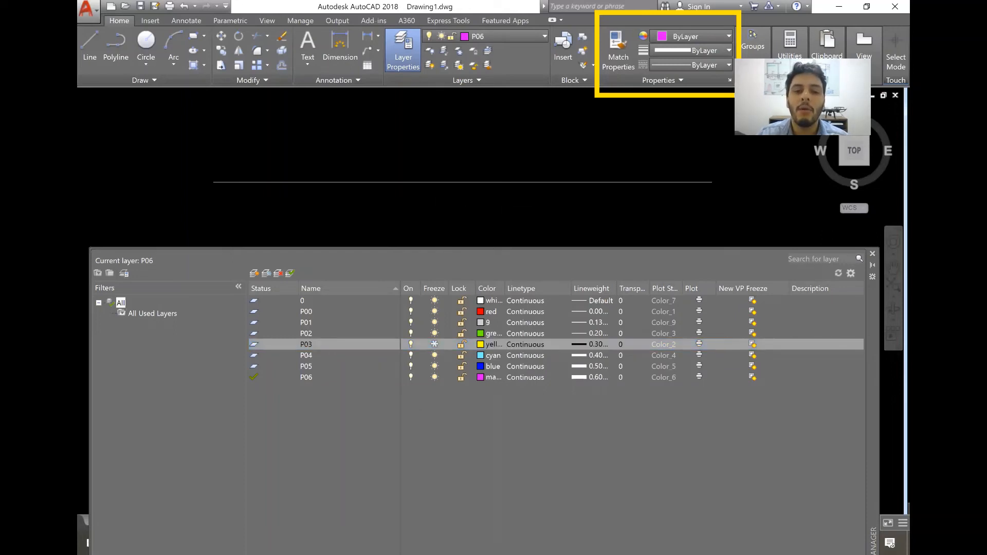
mouse_move(438, 214)
left_mouse_down()
mouse_move(480, 221)
mouse_move(451, 199)
left_mouse_up()
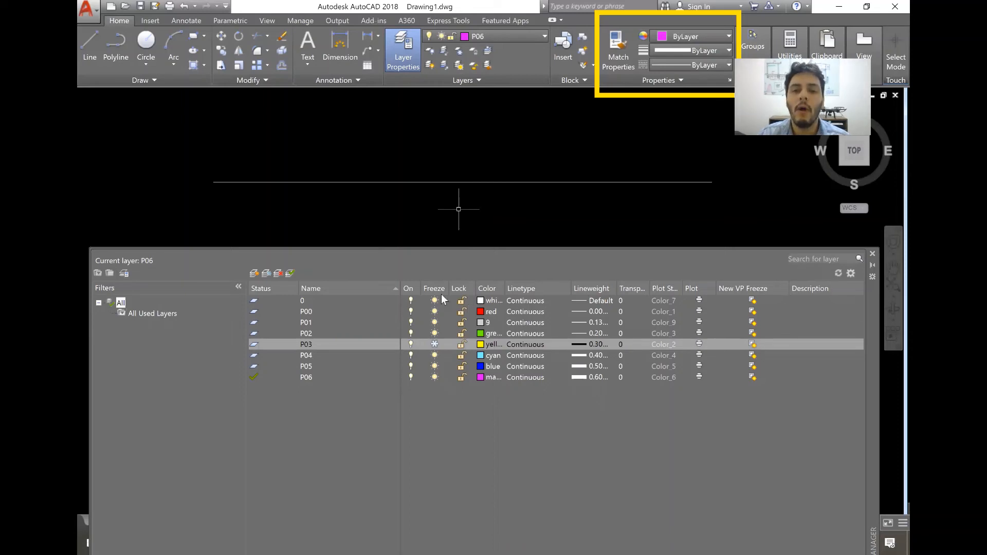
left_click(433, 343)
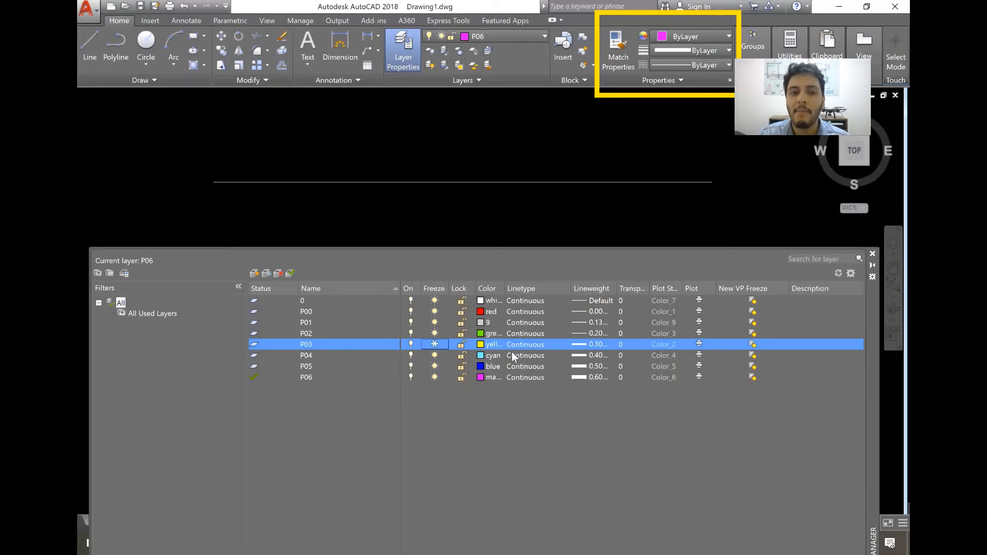
left_click(435, 343)
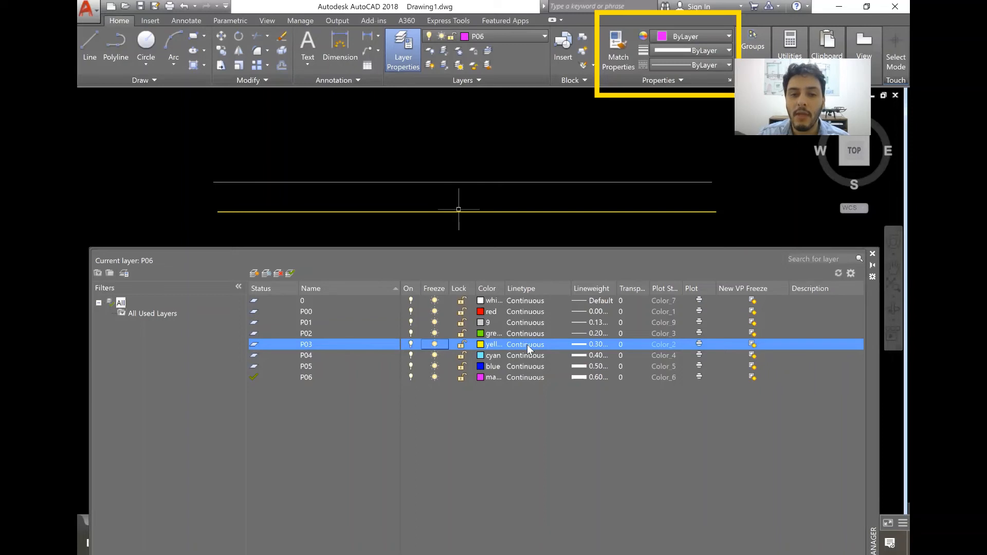
Load the ISO dash linetype ACAD_ISO02W100 and assign it to layer P03.
left_click(526, 344)
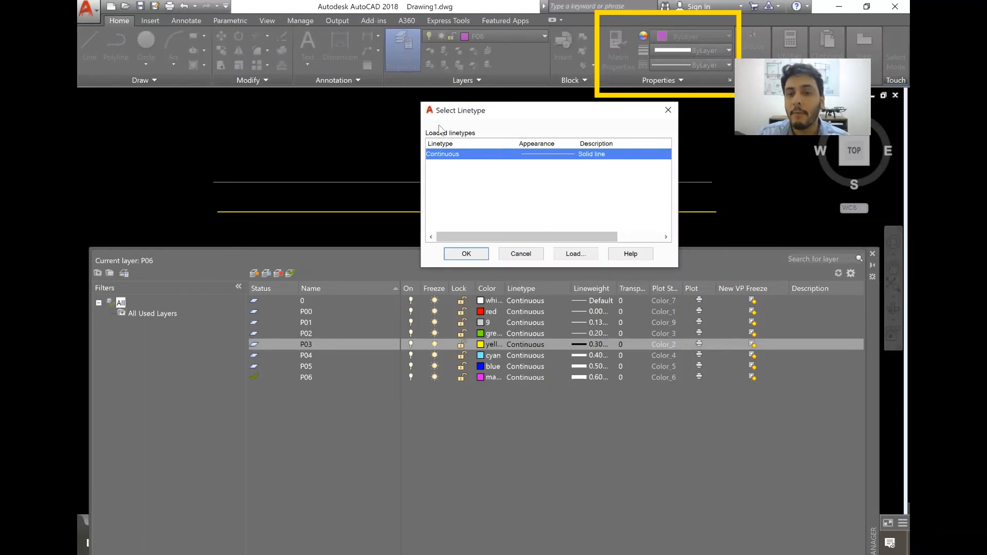
left_click(576, 254)
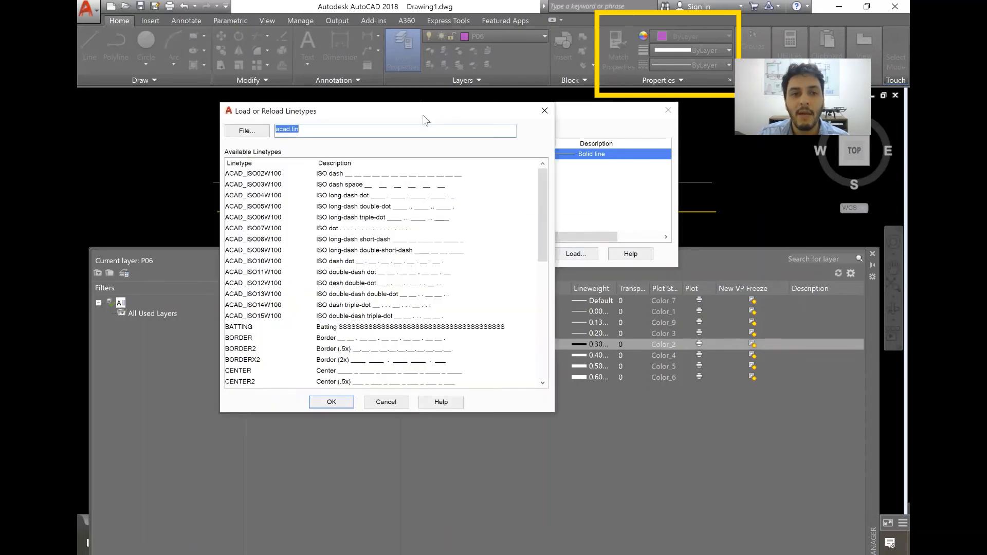
left_click_drag(423, 116, 388, 76)
left_click_drag(508, 154, 483, 134)
left_click(329, 136)
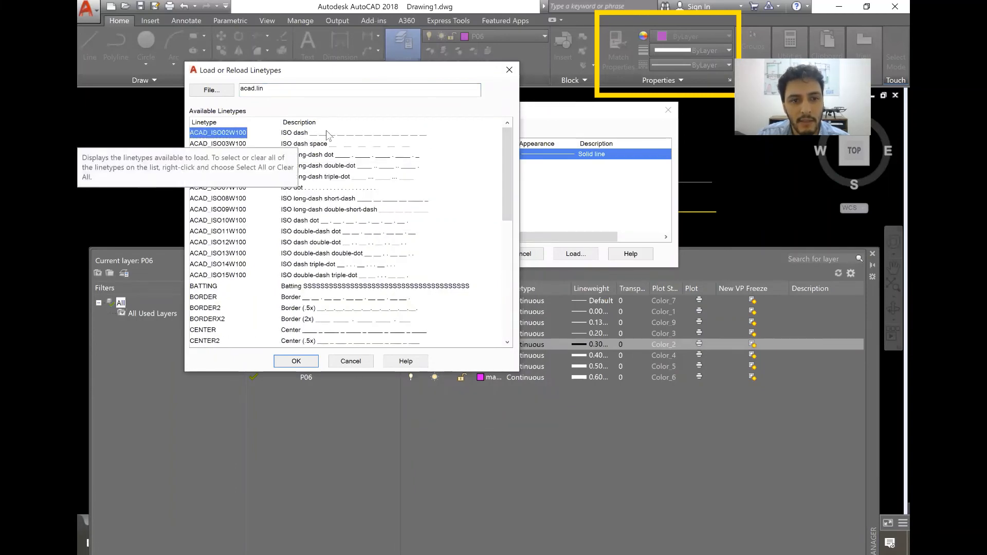
left_click(296, 361)
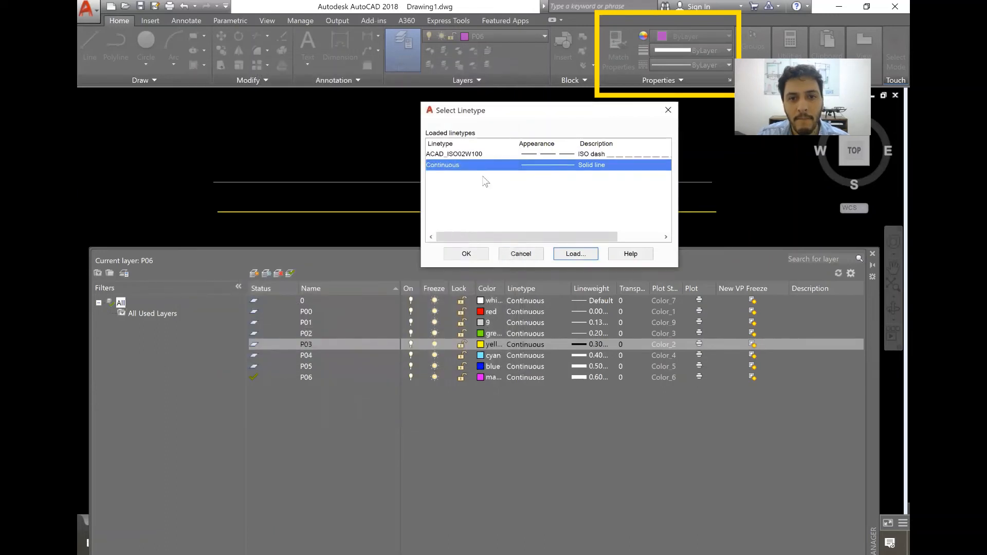
left_click(476, 154)
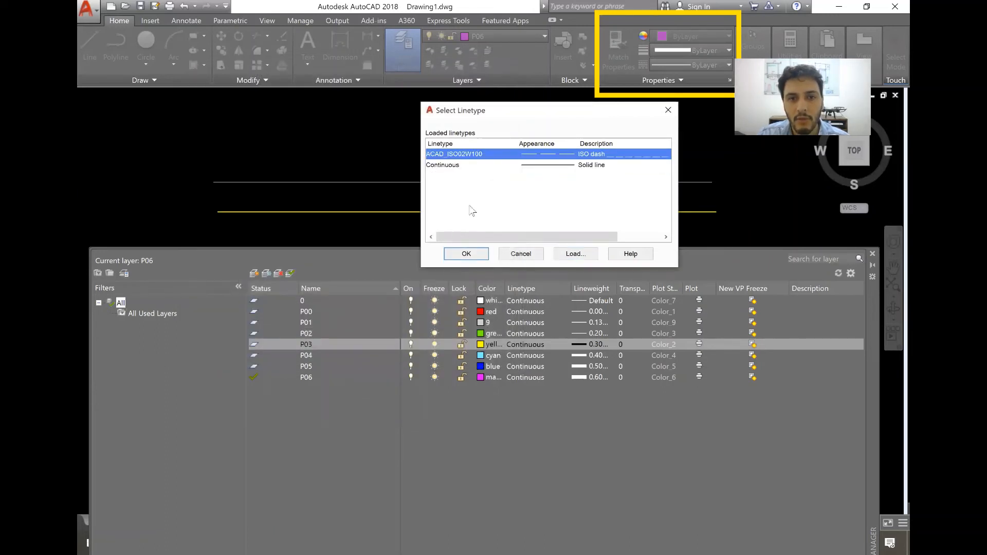
left_click(466, 254)
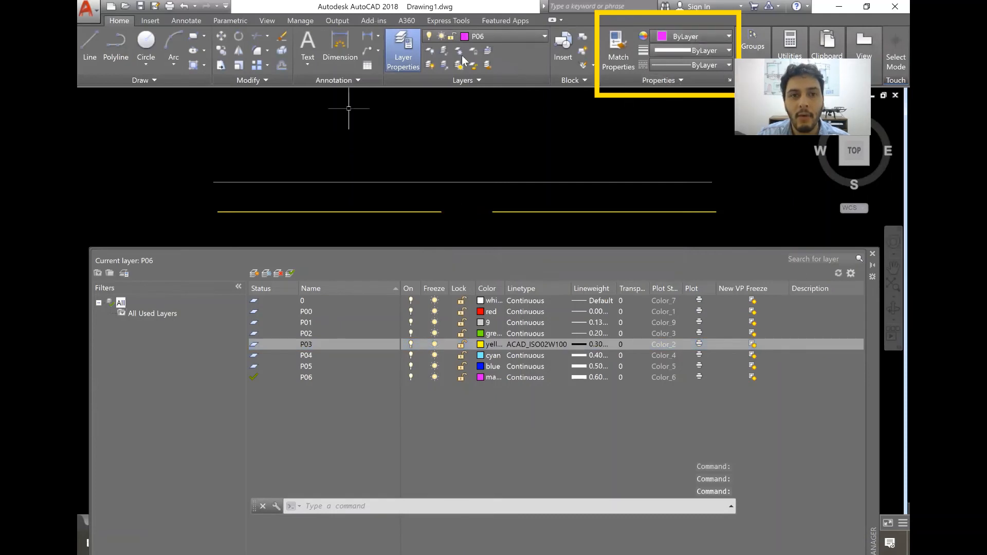
Make P03 the current layer, set its linetype back to Continuous and close the layer manager.
left_click(537, 33)
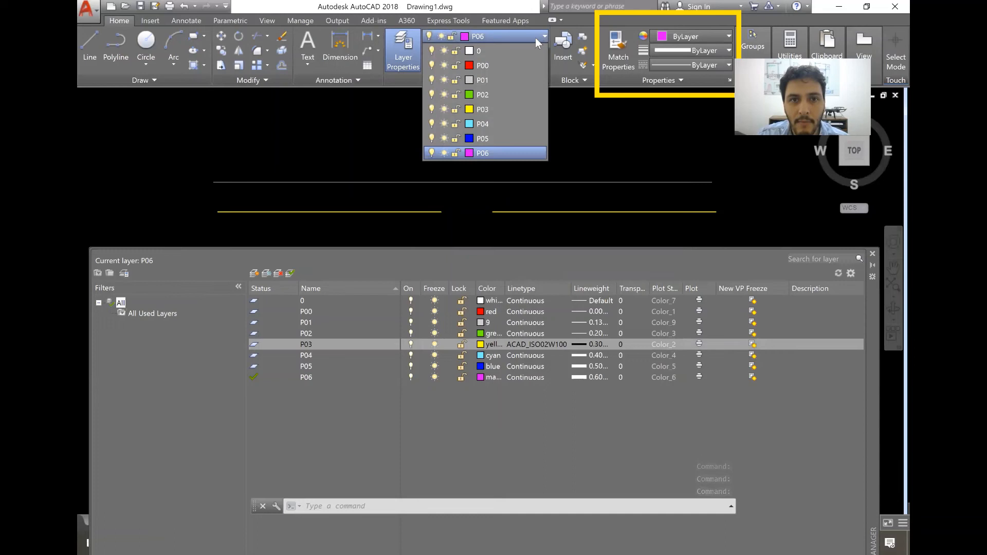
left_click(475, 107)
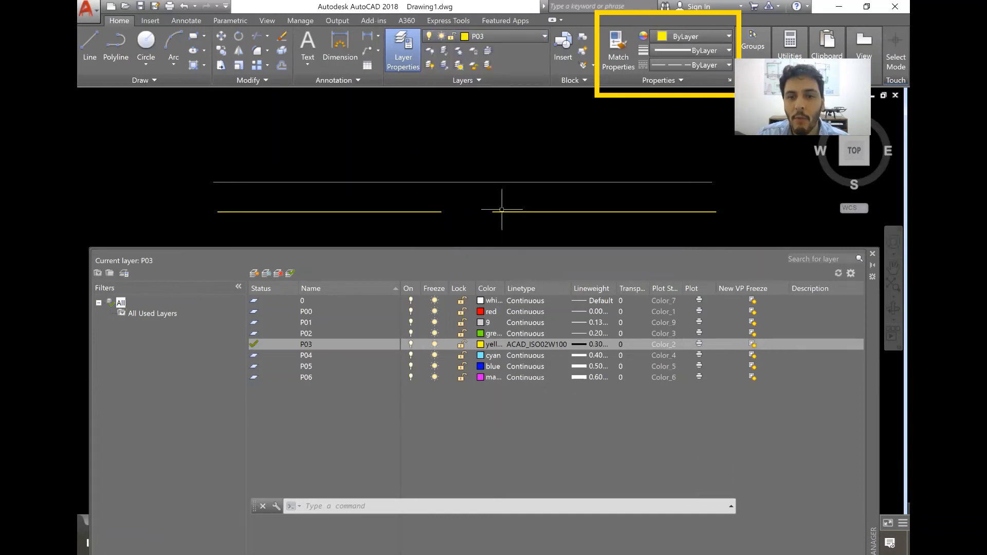
left_click(524, 345)
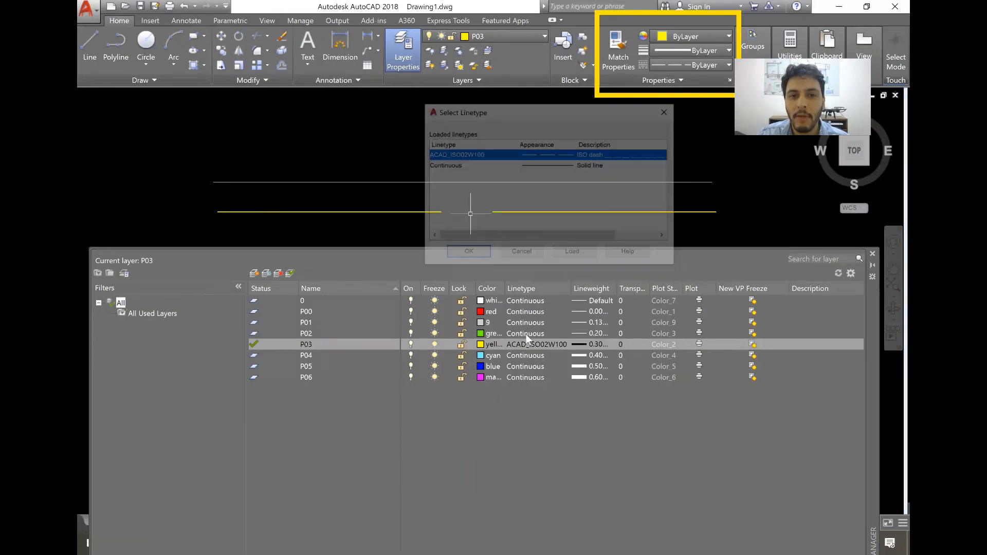
left_click(517, 165)
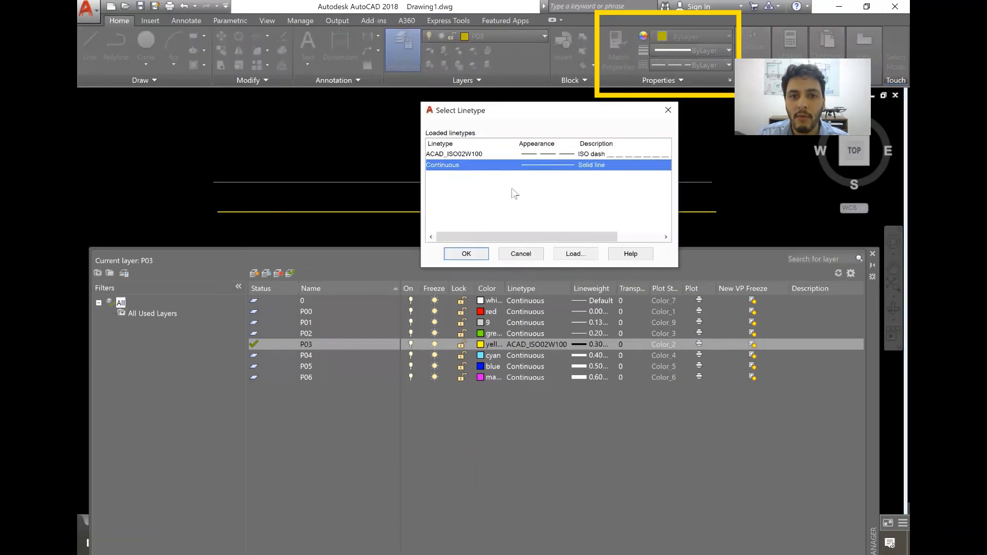
left_click(520, 253)
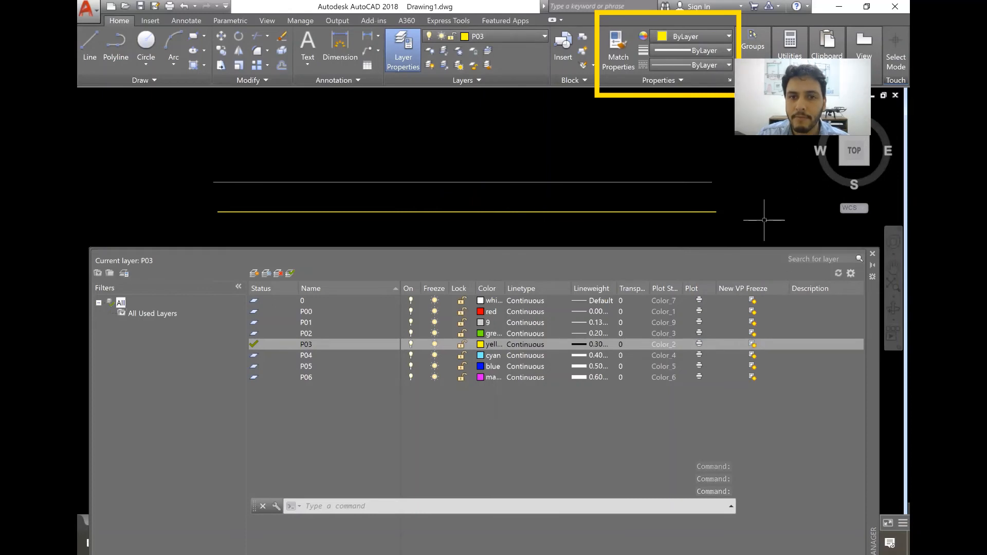
left_click(872, 253)
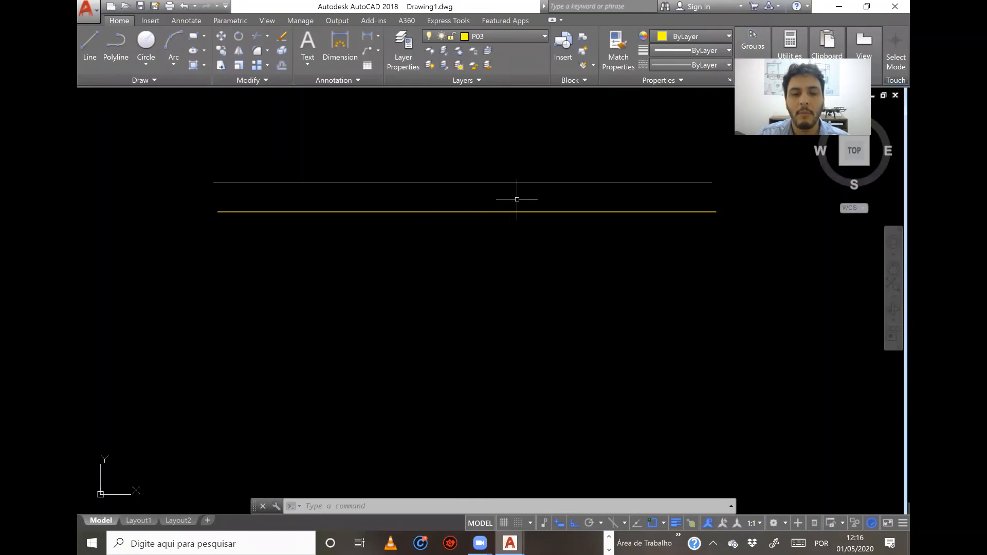
Reopen the layer manager, widen the Transparency column to fit and inspect layer P03's transparency and plot settings.
left_click(415, 54)
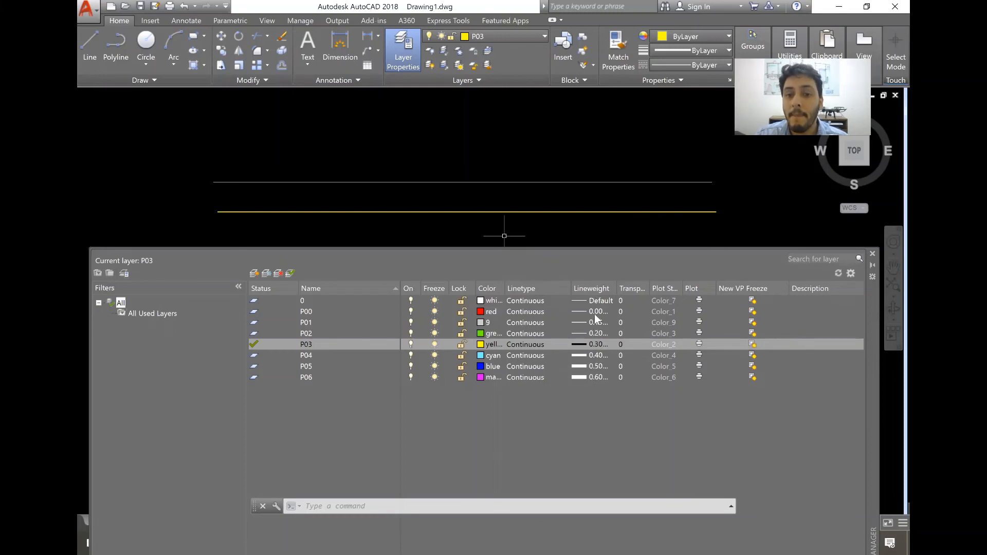
double_click(648, 287)
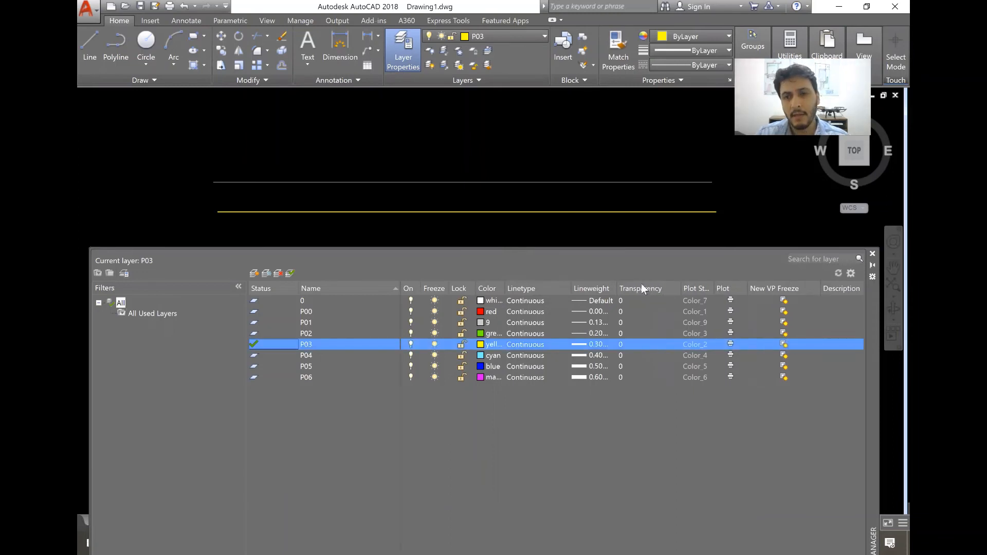
left_click(621, 342)
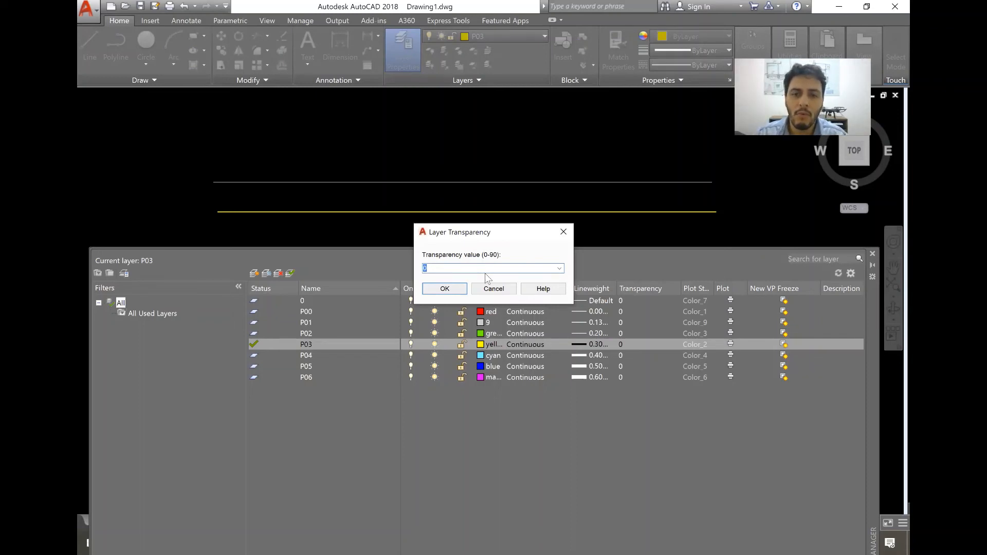
left_click(502, 289)
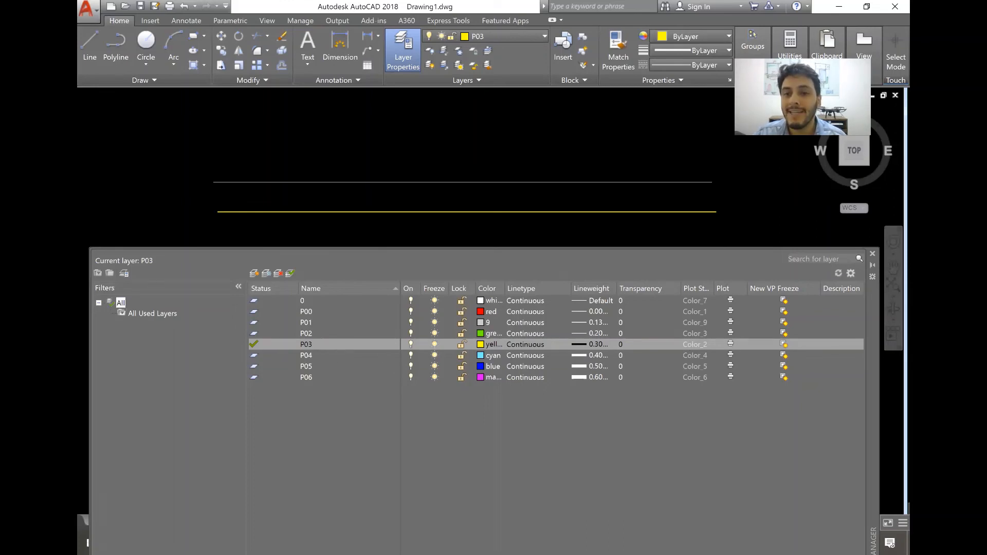
left_click(730, 343)
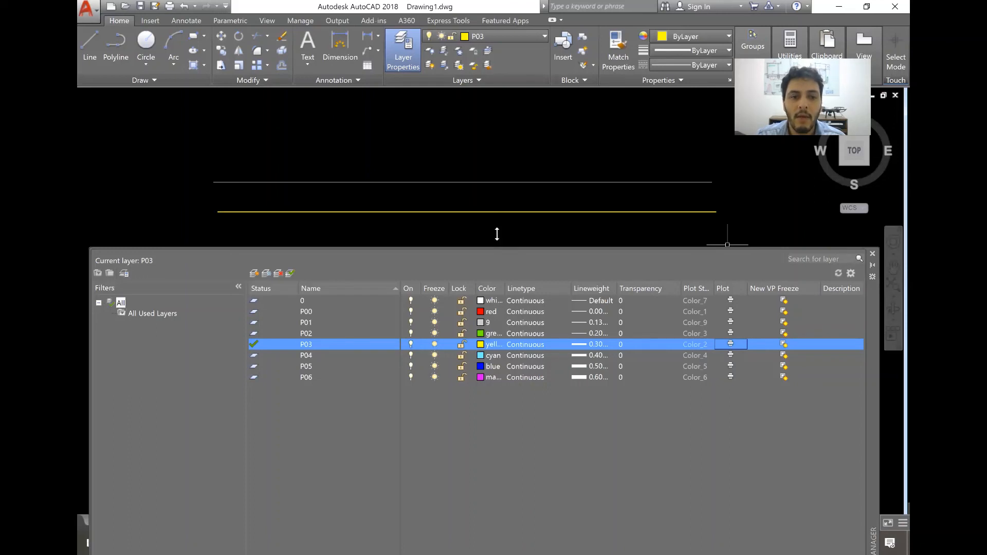
Make P04 the current layer and draw a circle below the left part of the yellow line.
double_click(251, 356)
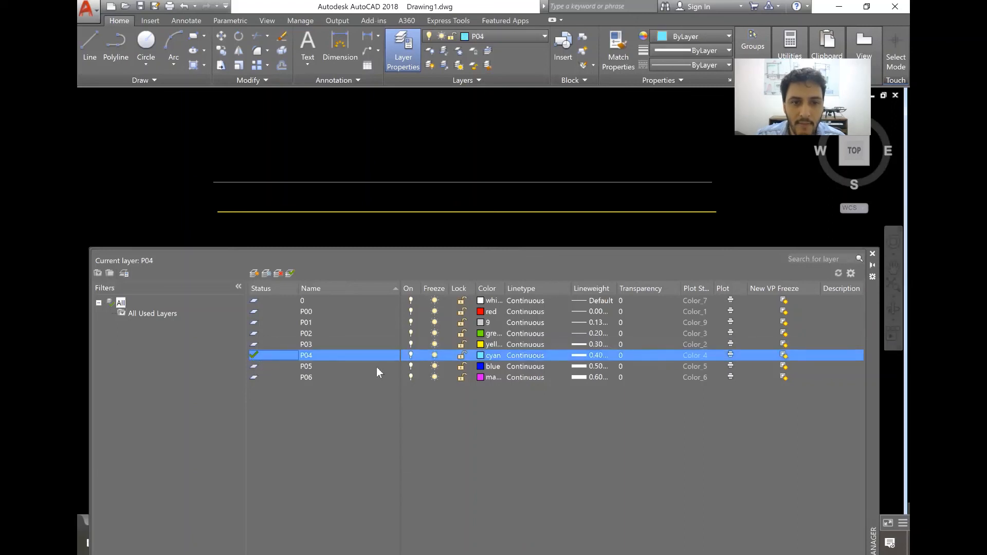
left_click(872, 253)
left_click(152, 46)
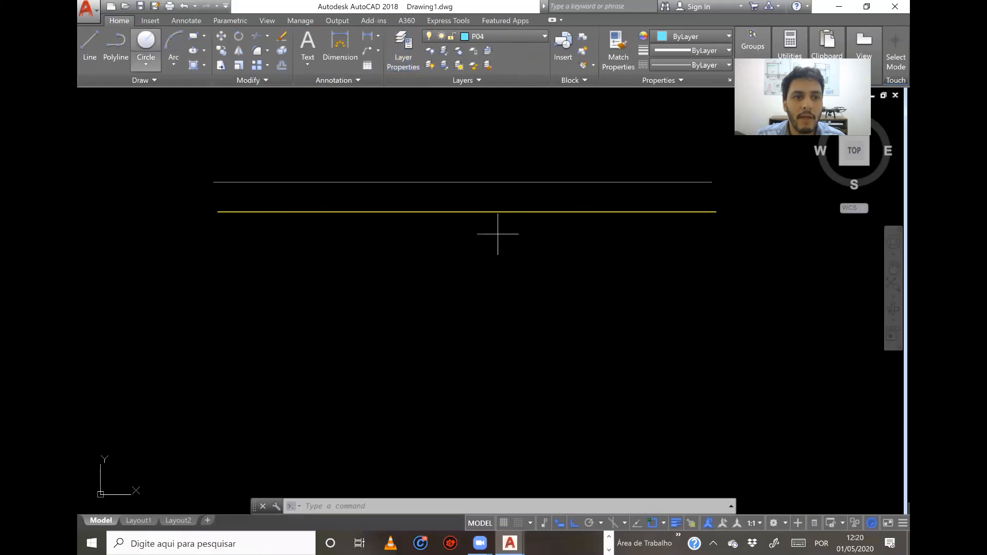
left_click(282, 309)
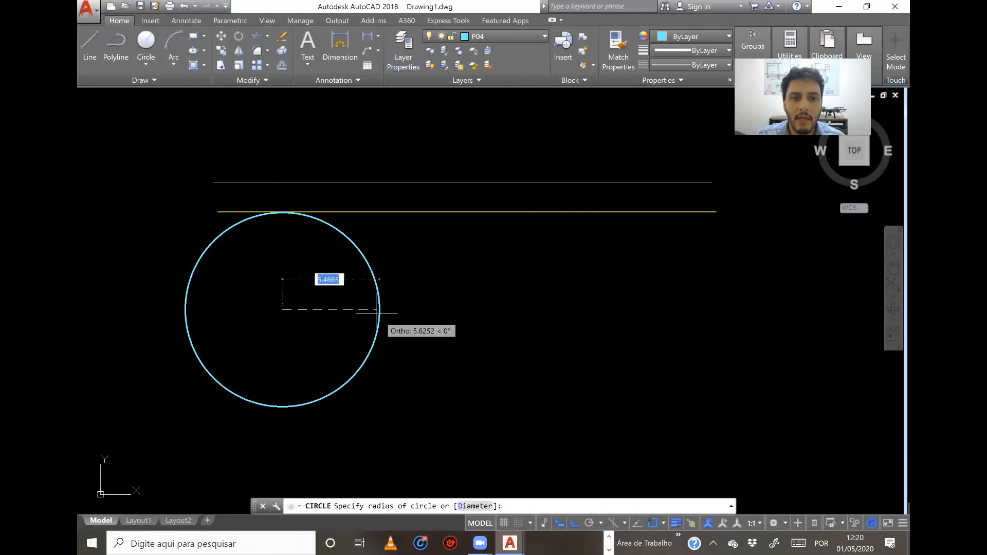
left_click(363, 280)
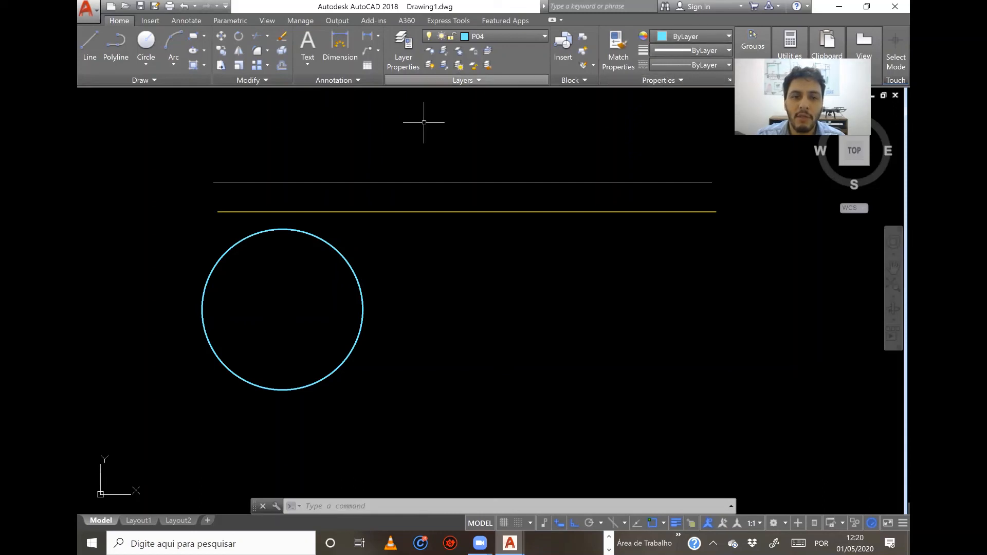
Make P06 the current layer and draw a three-point arc opening upward to the right of the cyan circle.
left_click(521, 34)
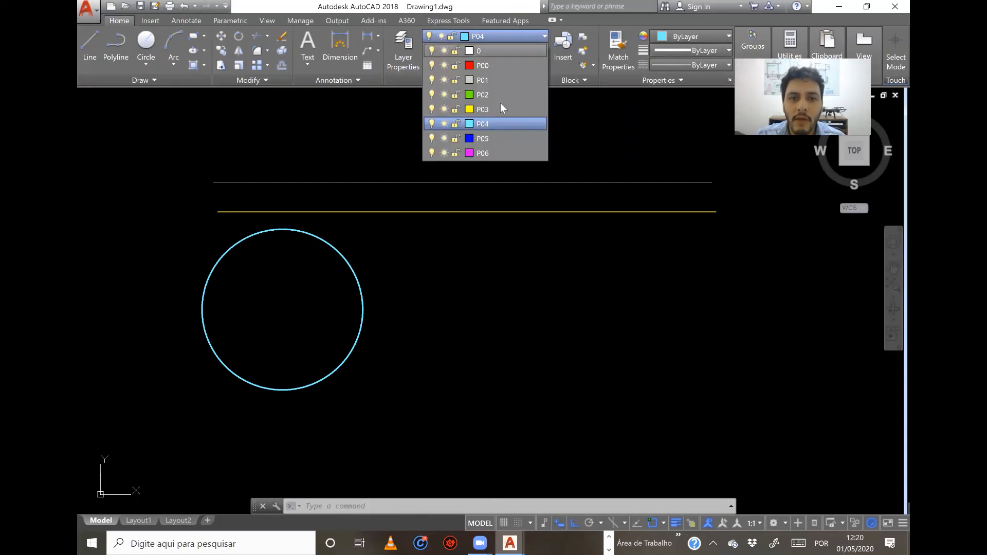
left_click(482, 152)
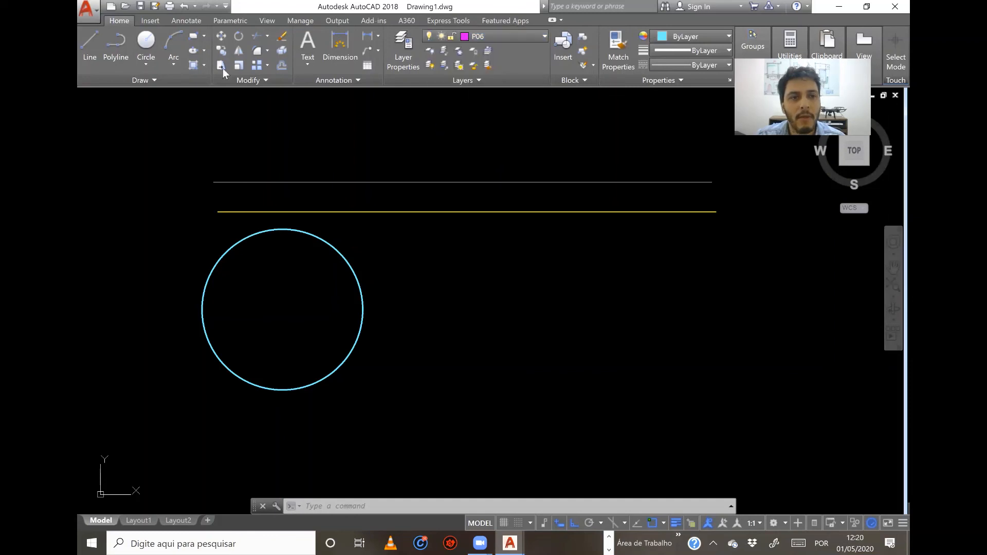
left_click(172, 45)
left_click(480, 337)
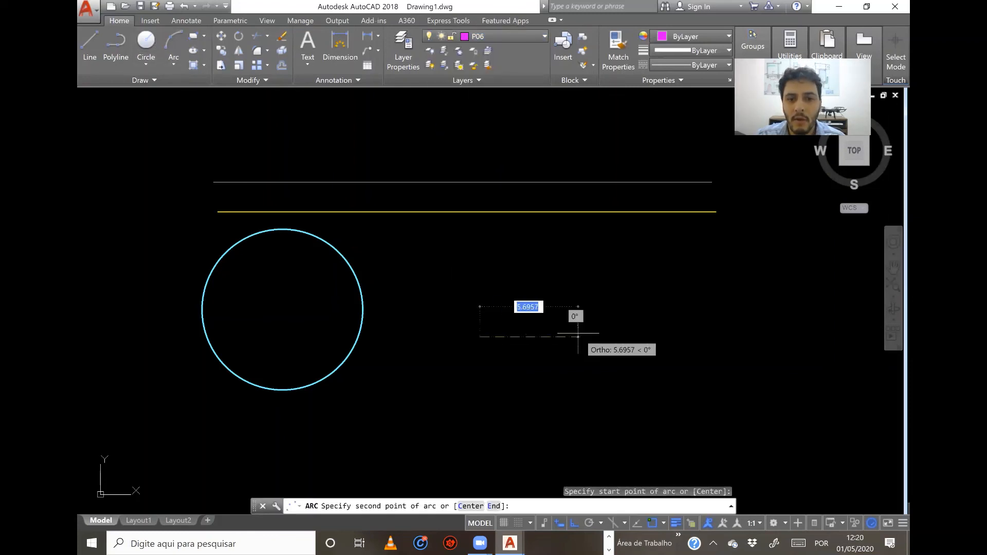
left_click(578, 337)
left_click(615, 295)
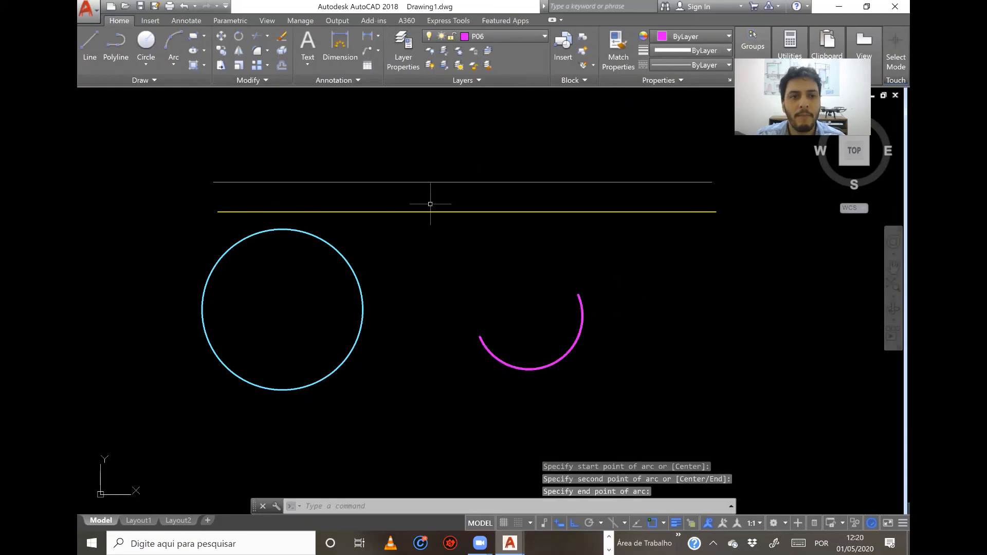
Make P00 the current layer and, with Ortho off, draw four connected line segments around the magenta arc, leaving the outline open.
left_click(489, 32)
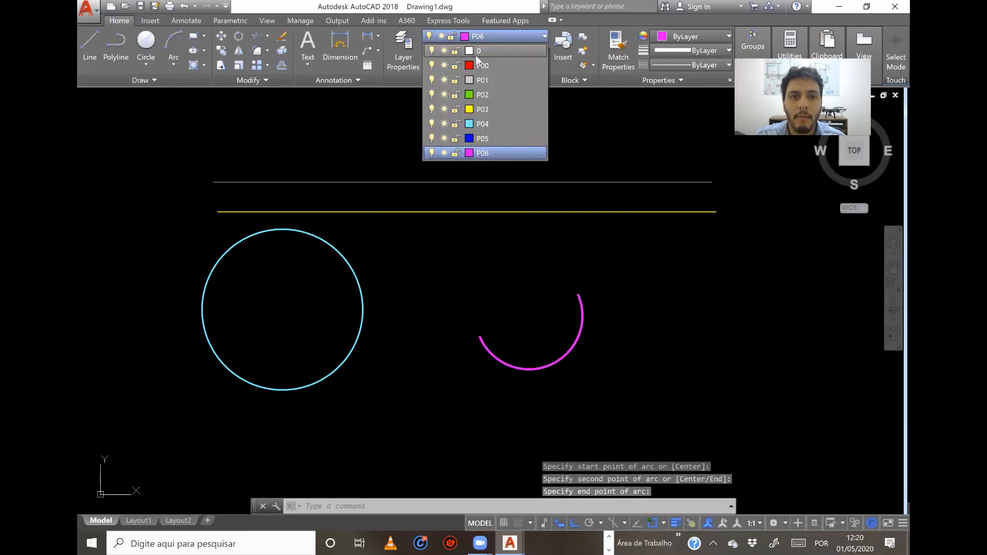
left_click(488, 65)
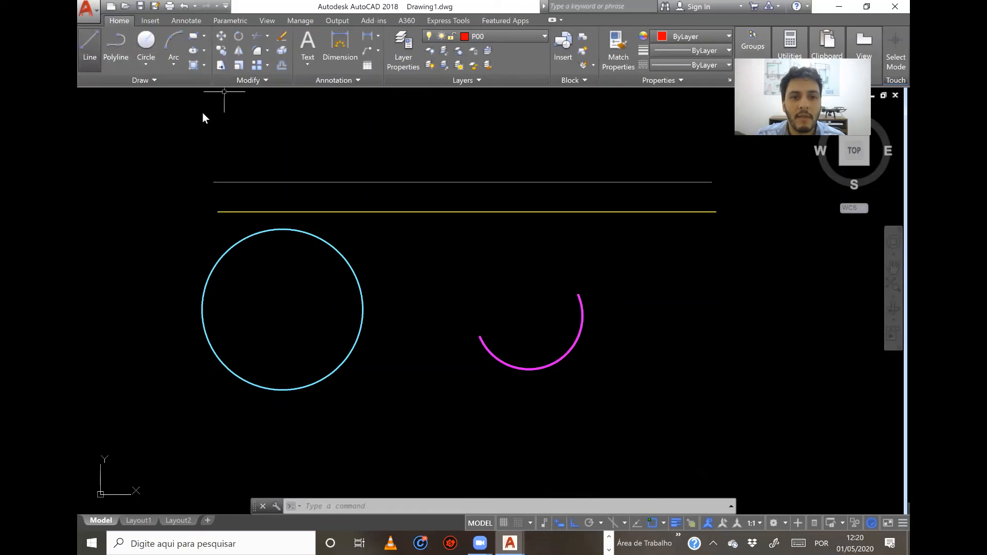
type("l")
key("Return")
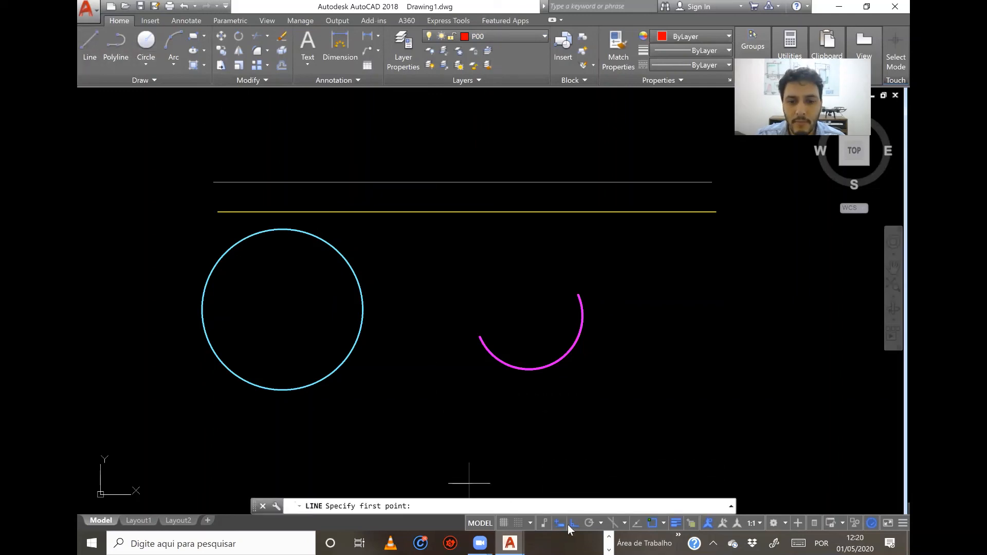
left_click(433, 281)
left_click(433, 428)
left_click(667, 355)
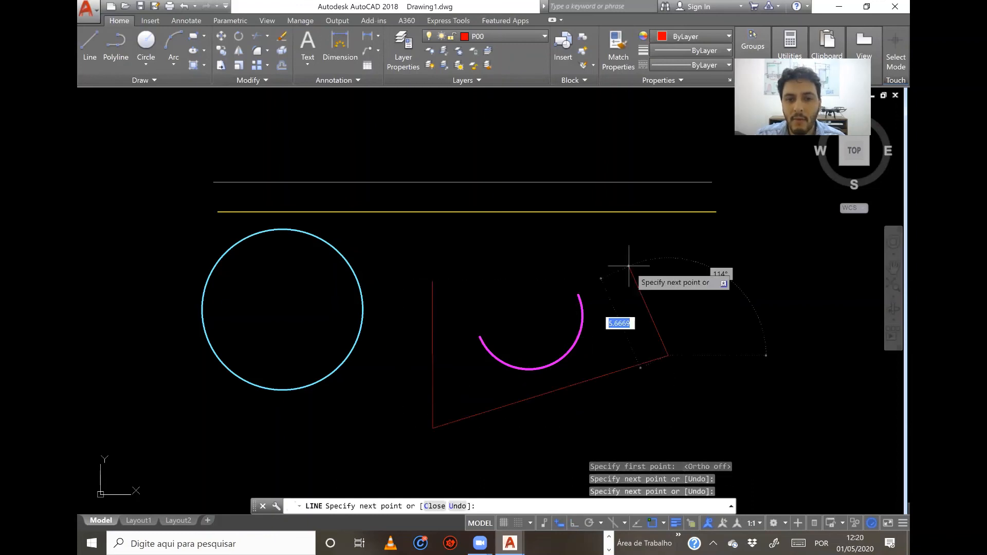
left_click(628, 259)
right_click(512, 264)
left_click(517, 268)
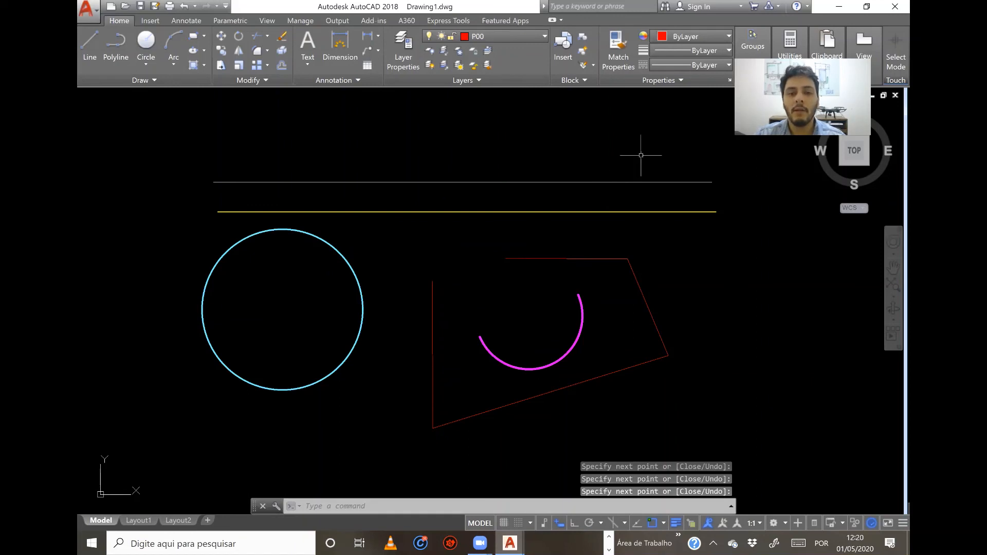
left_click(863, 45)
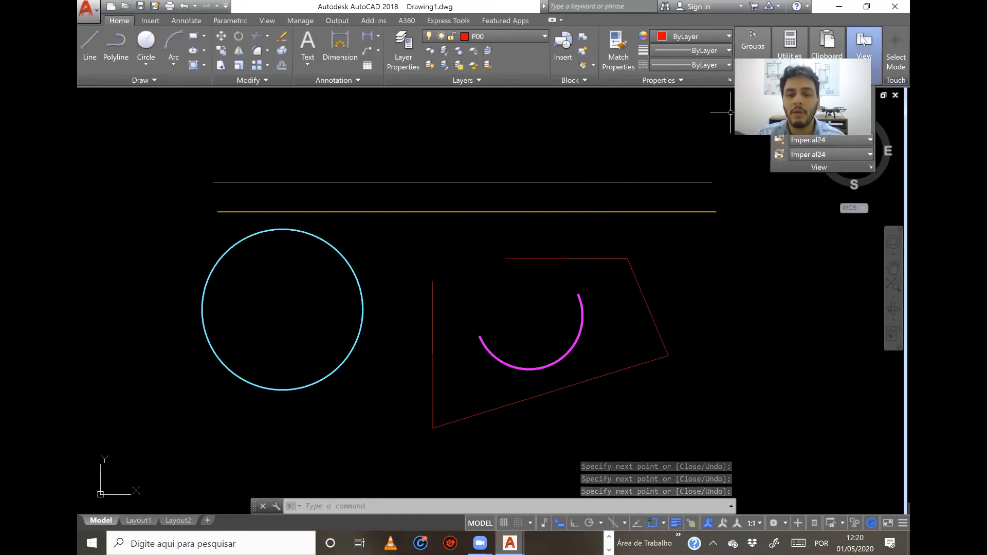